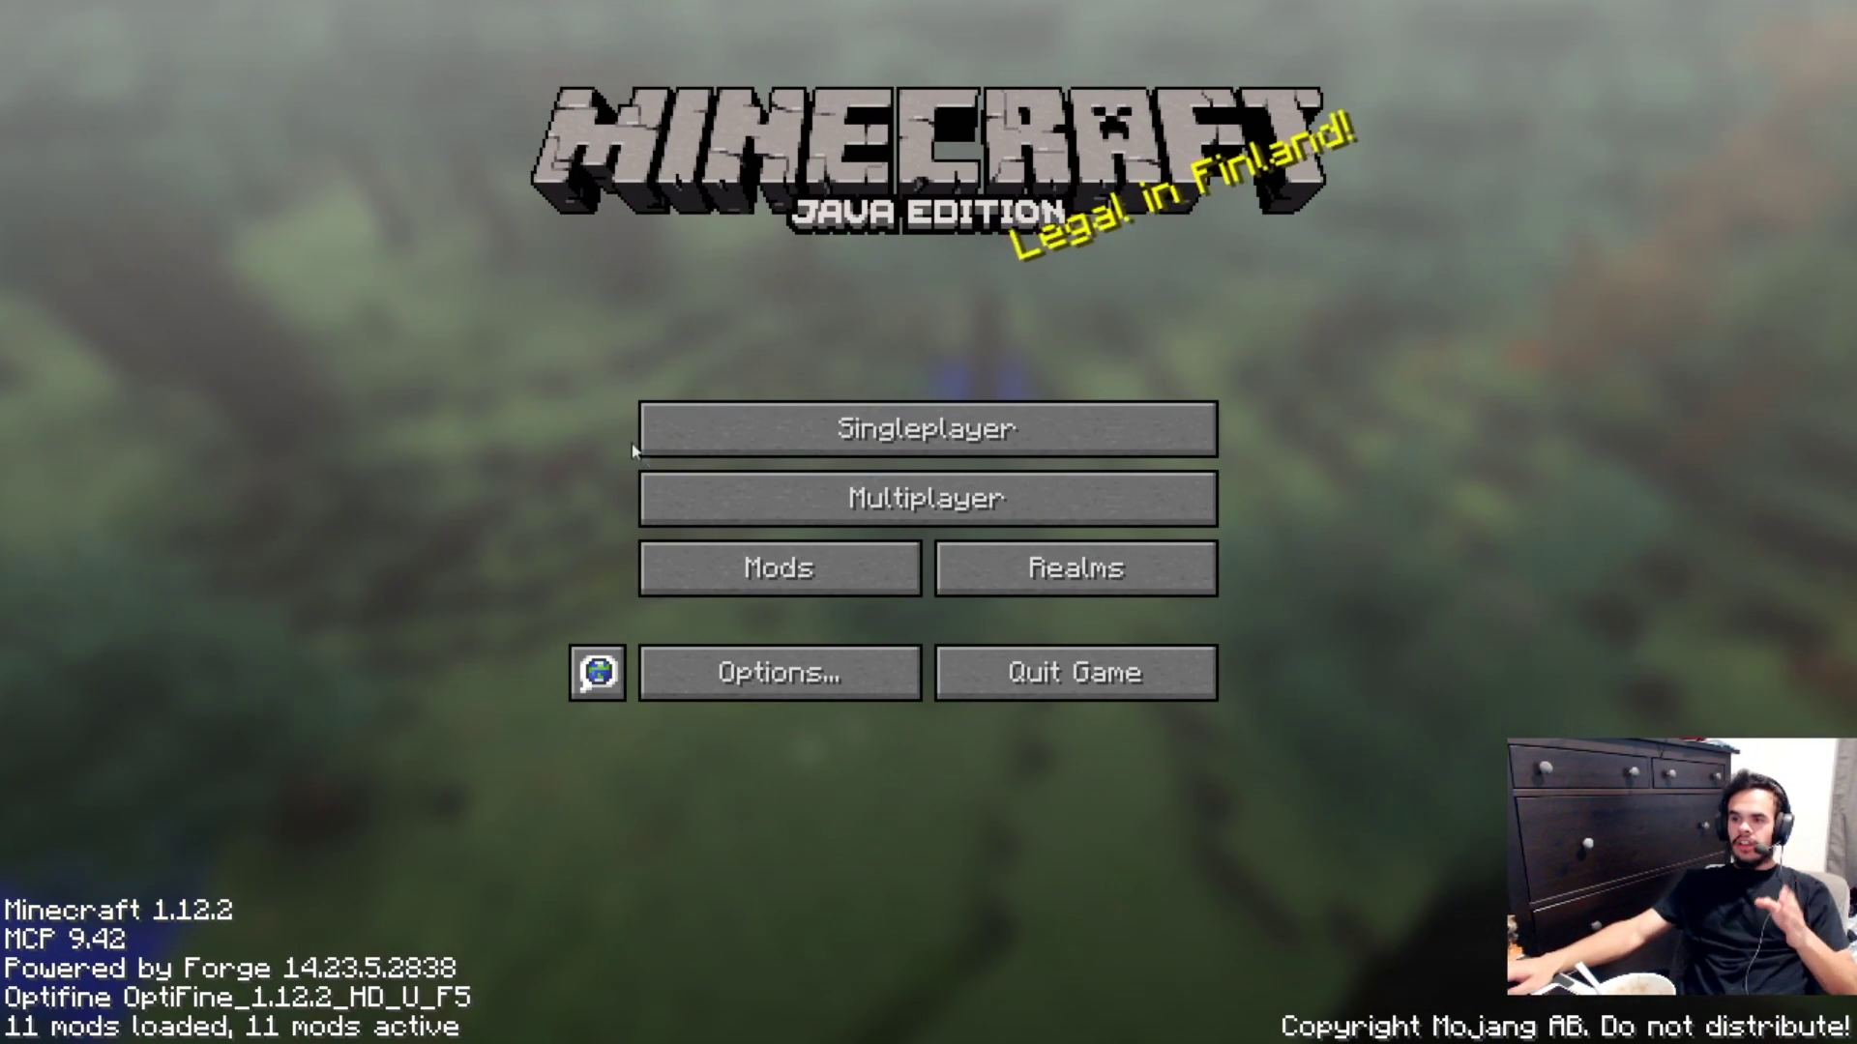
- Join the 'my serv' Pixelmon server from the Multiplayer list to trigger the Out of memory error
{"action": "left_click", "coordinate": [677, 498]}
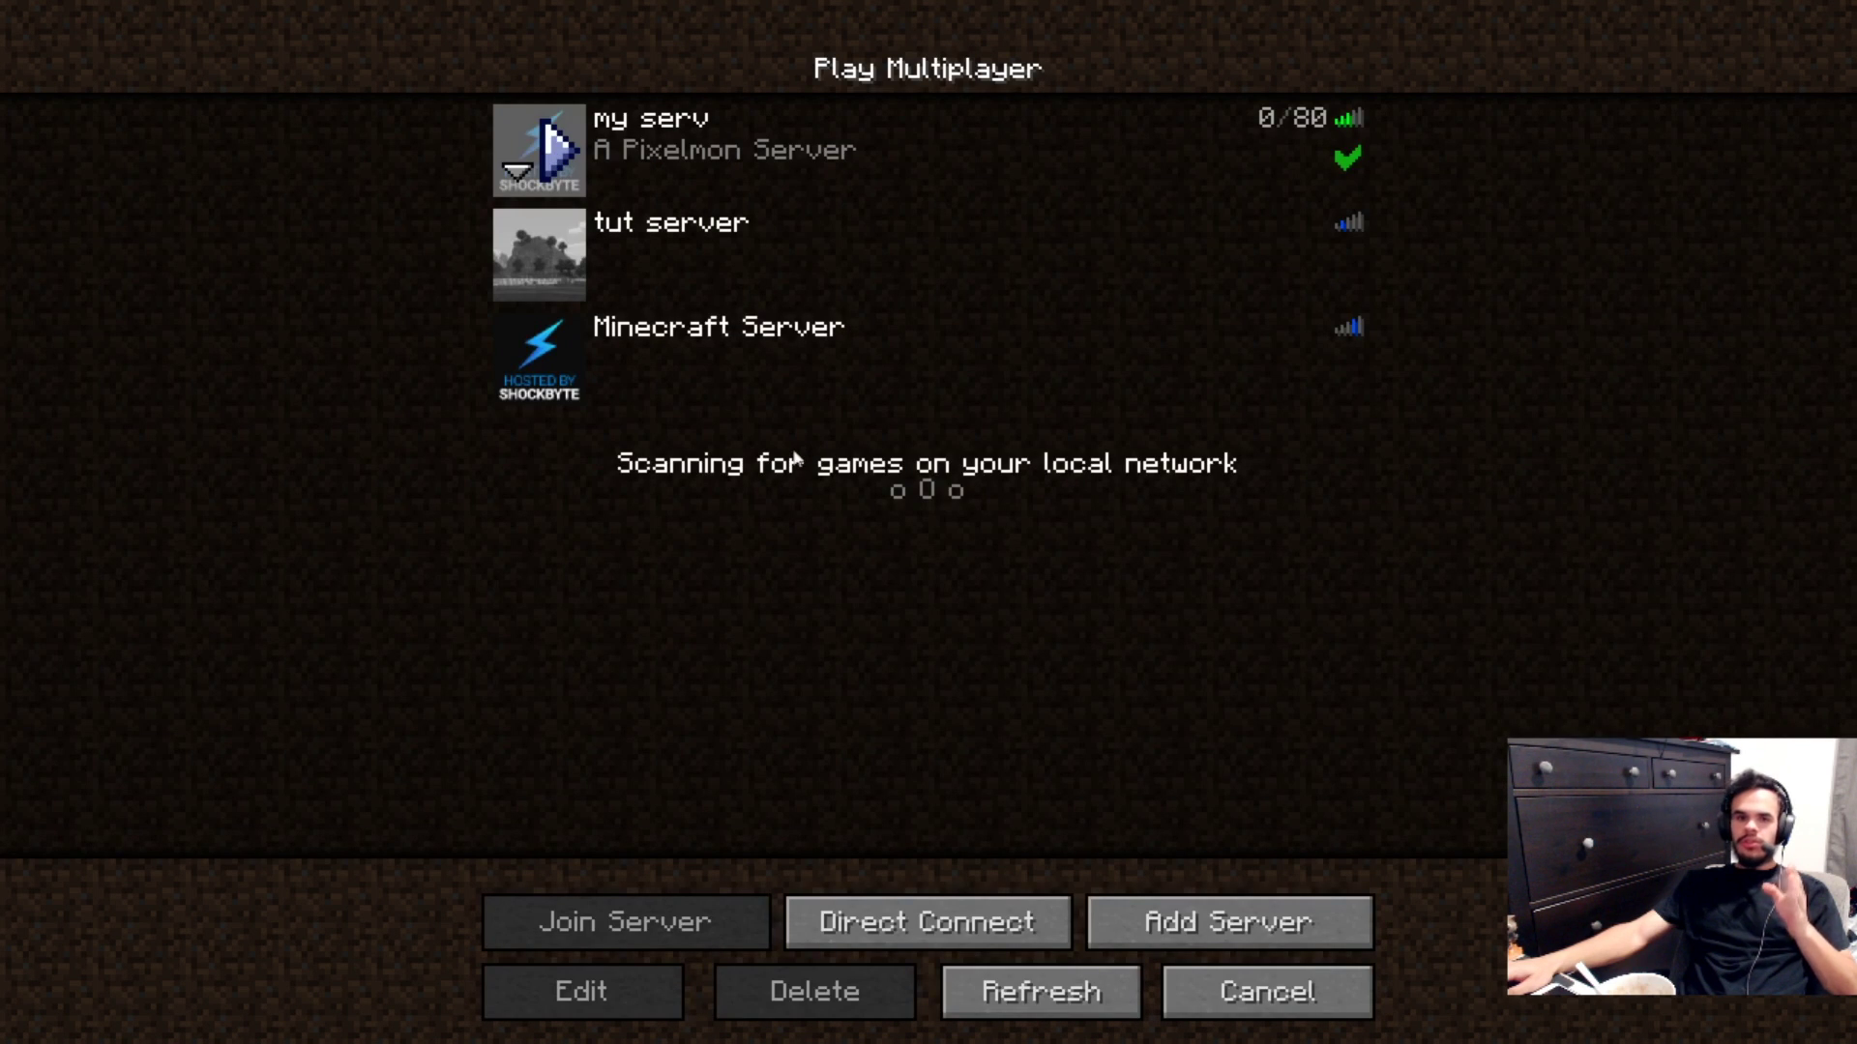
{"action": "double_click", "coordinate": [790, 464]}
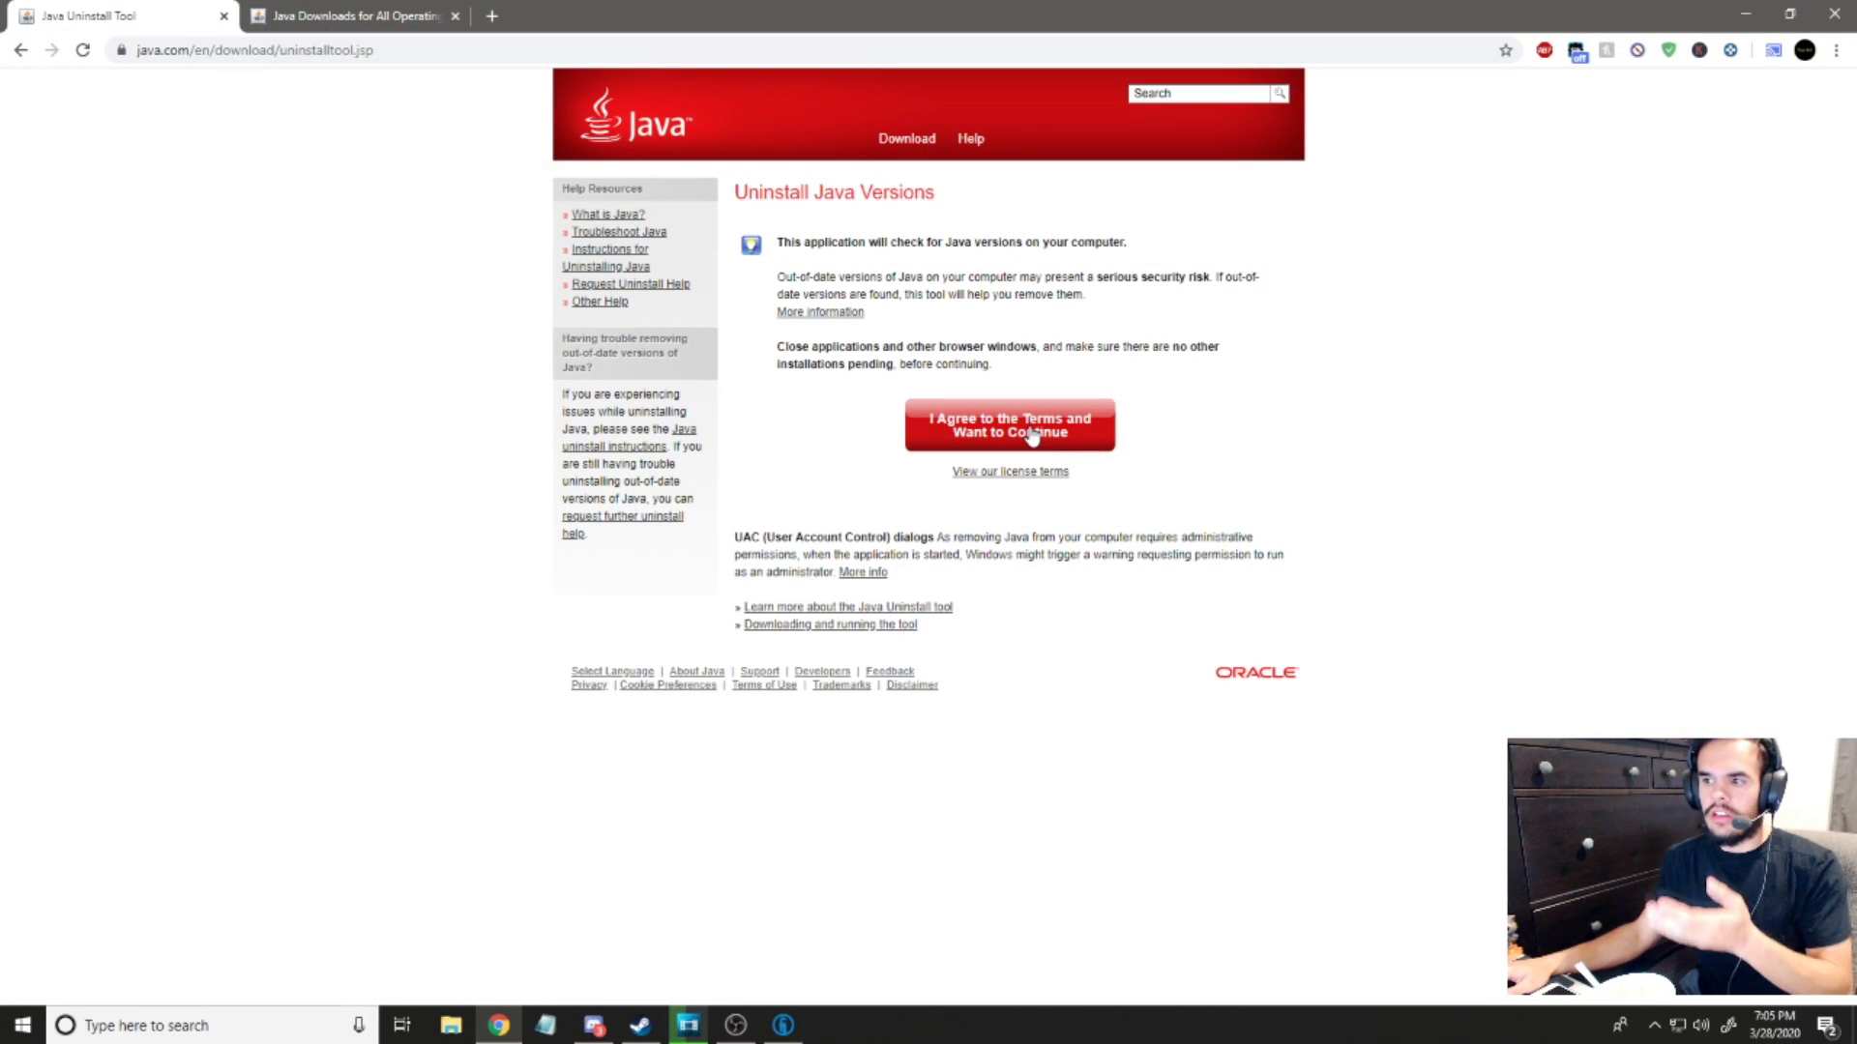
- Minimize the Technic Launcher, agree to the terms to download JavaUninstallTool.exe, and run it
{"action": "left_click", "coordinate": [784, 1025]}
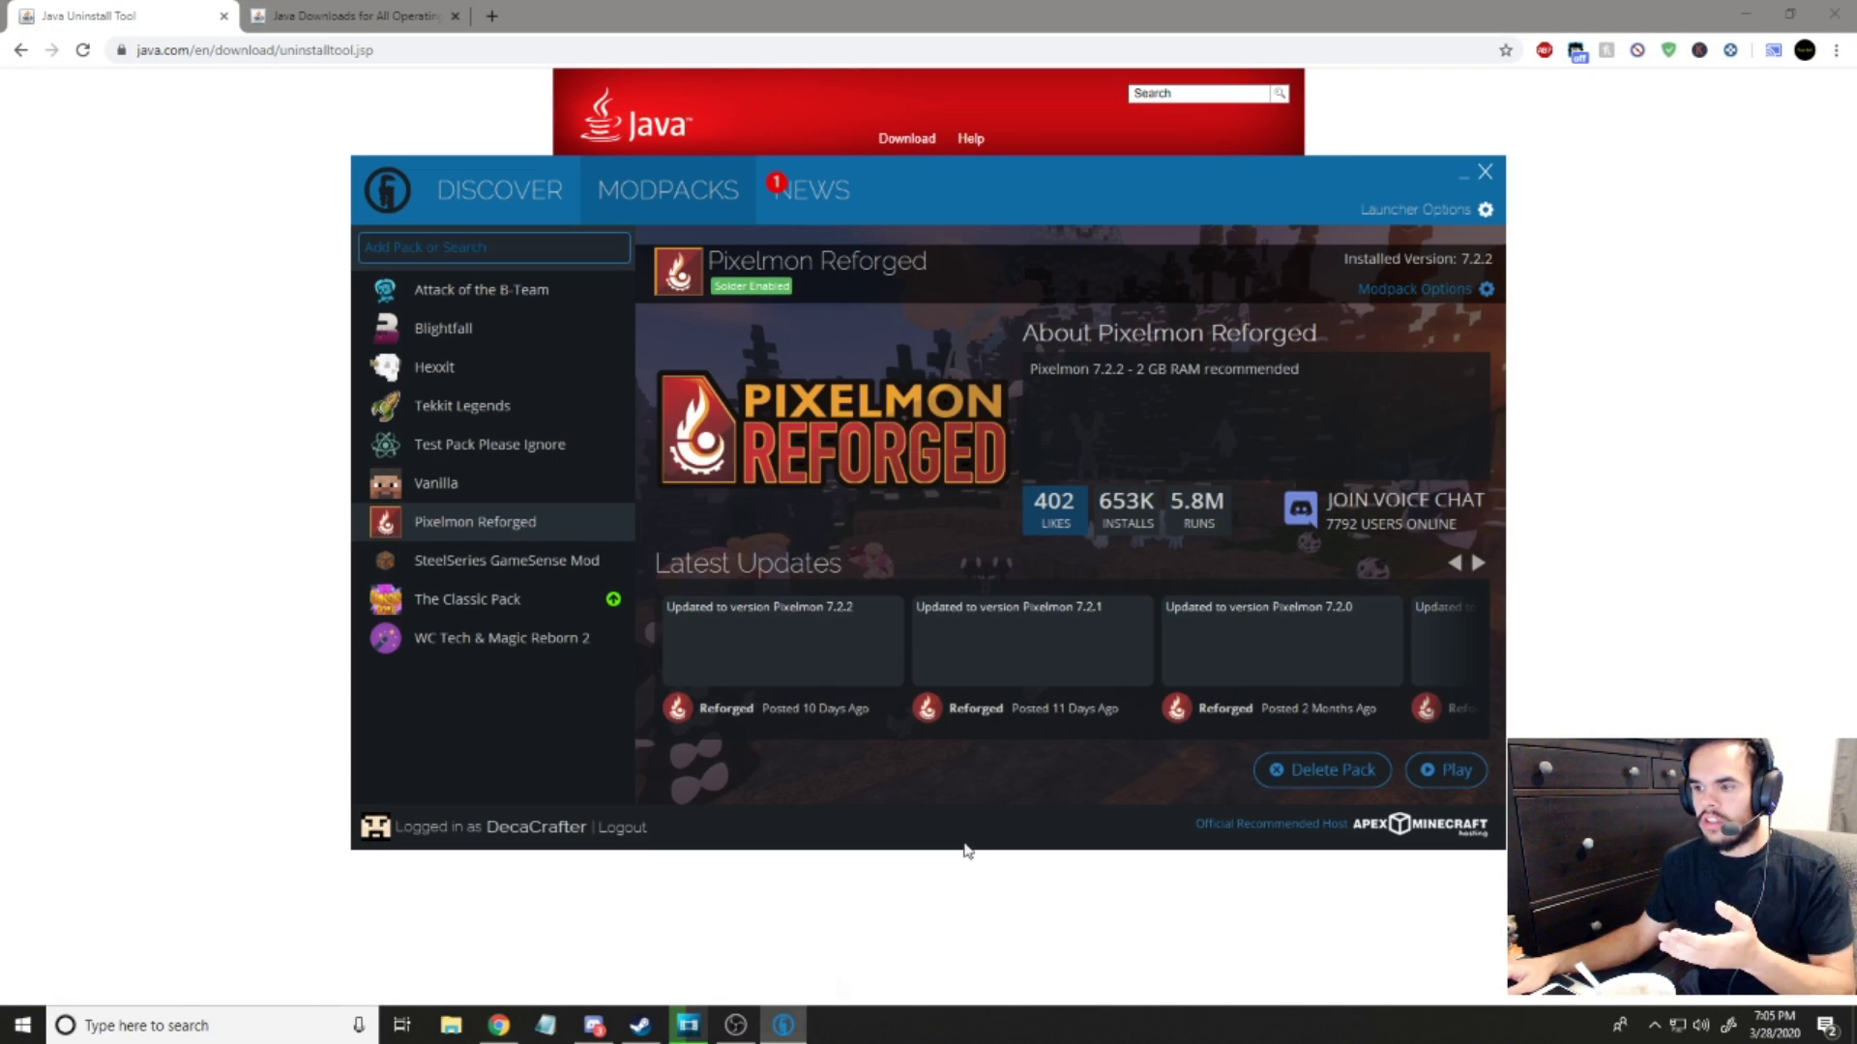
{"action": "left_click", "coordinate": [1490, 177]}
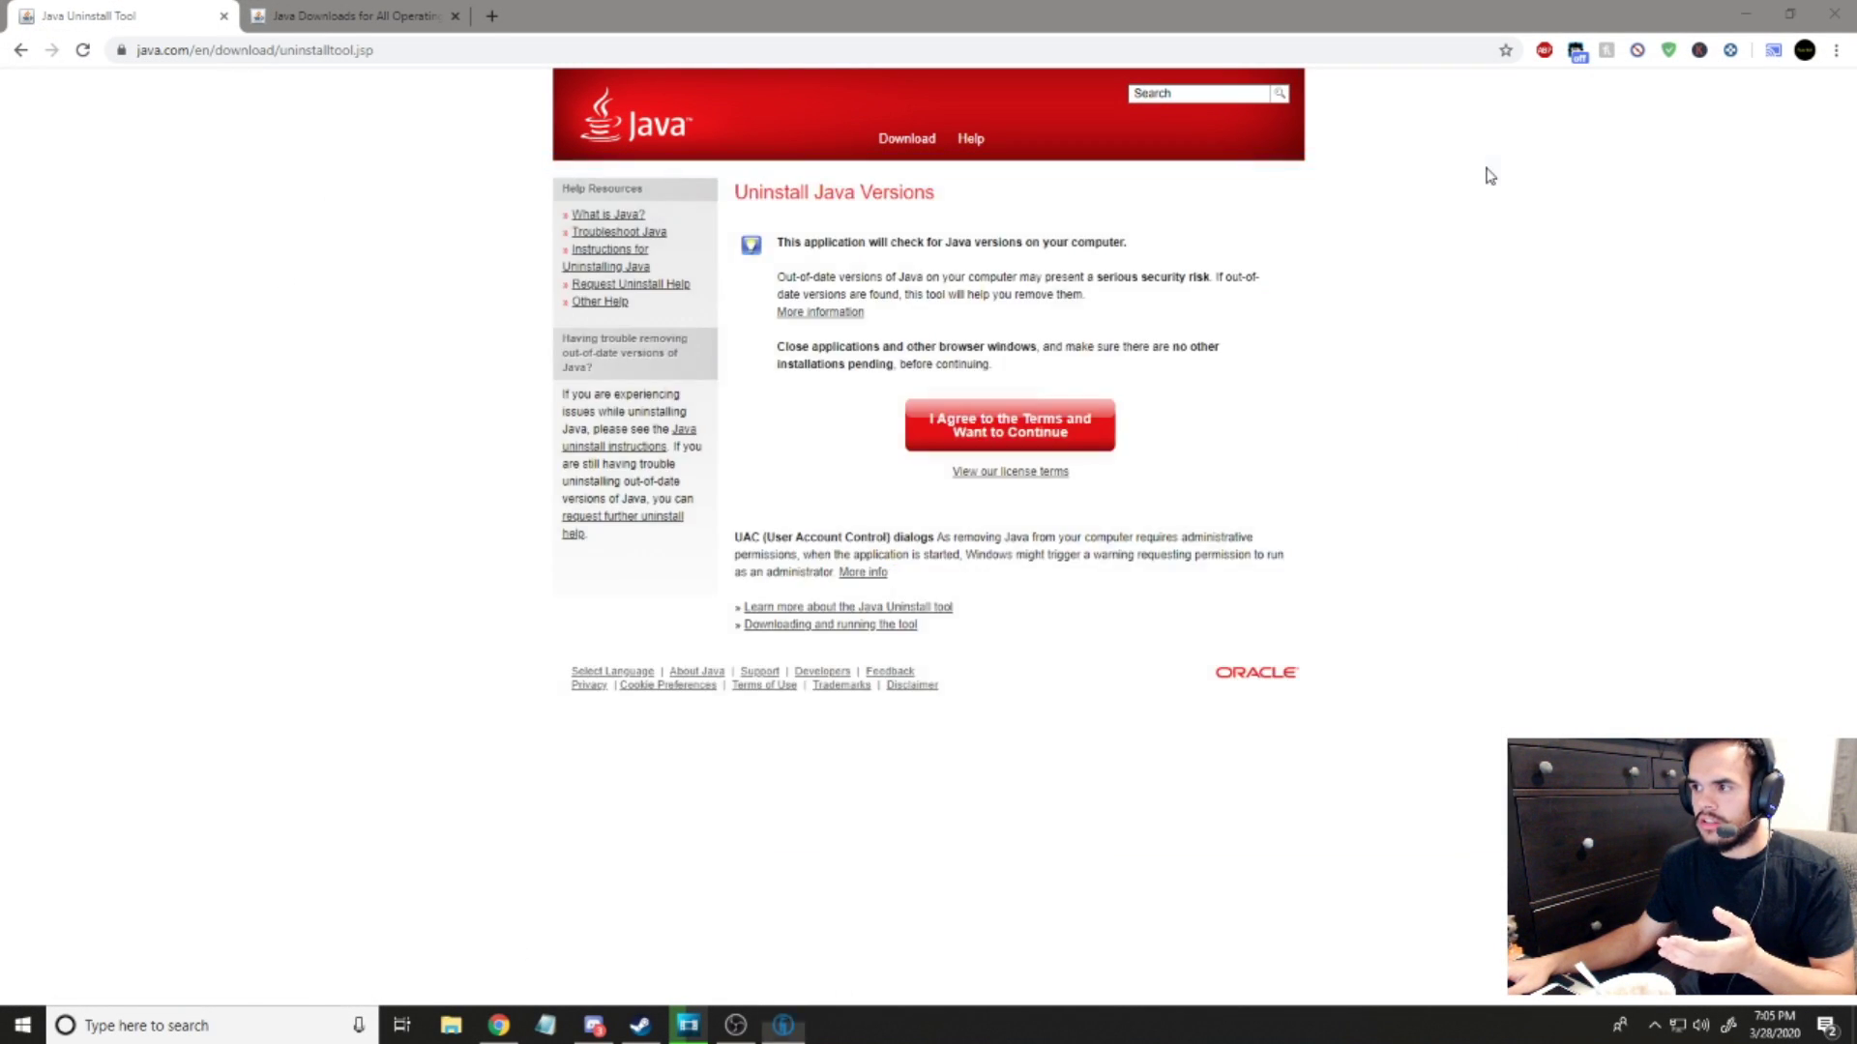
{"action": "left_click", "coordinate": [970, 437]}
{"action": "left_click", "coordinate": [151, 977]}
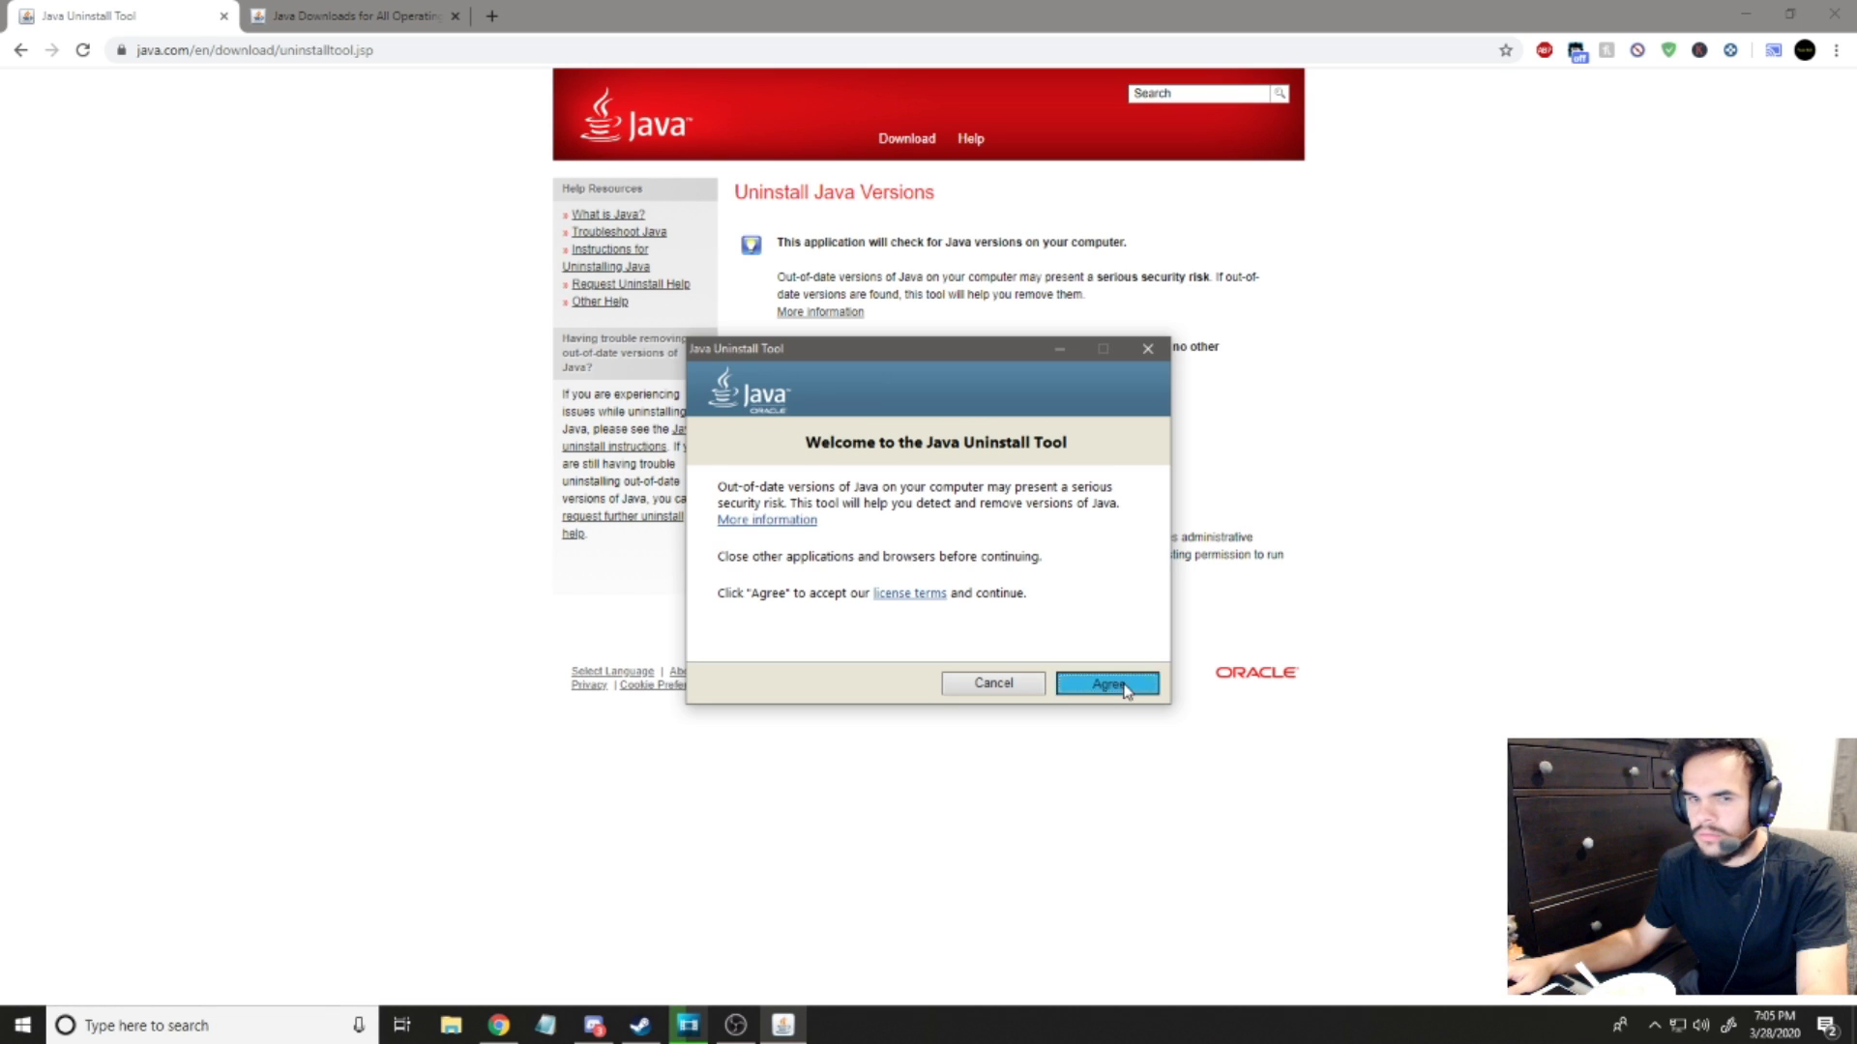
- Uninstall Java 8 Update 241 and its deployment cache with the Java Uninstall Tool, then close it
{"action": "left_click", "coordinate": [1122, 685]}
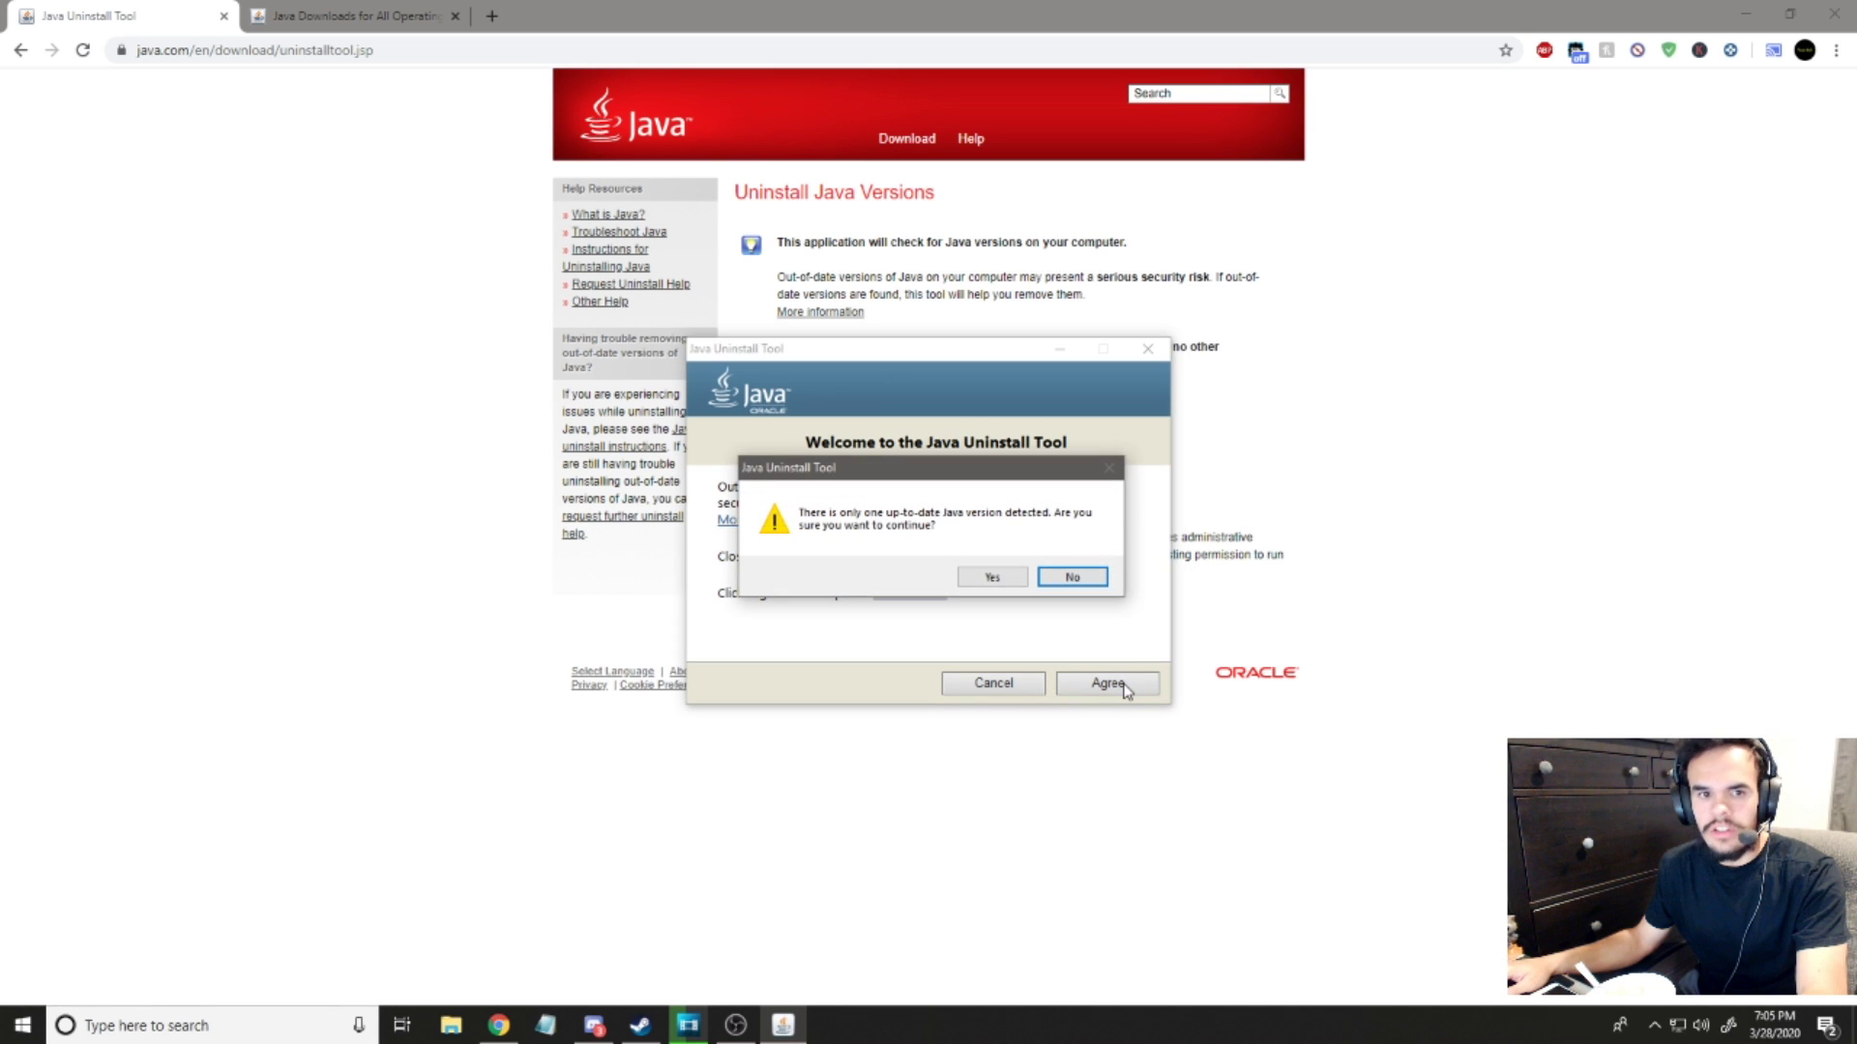
{"action": "left_click", "coordinate": [991, 578]}
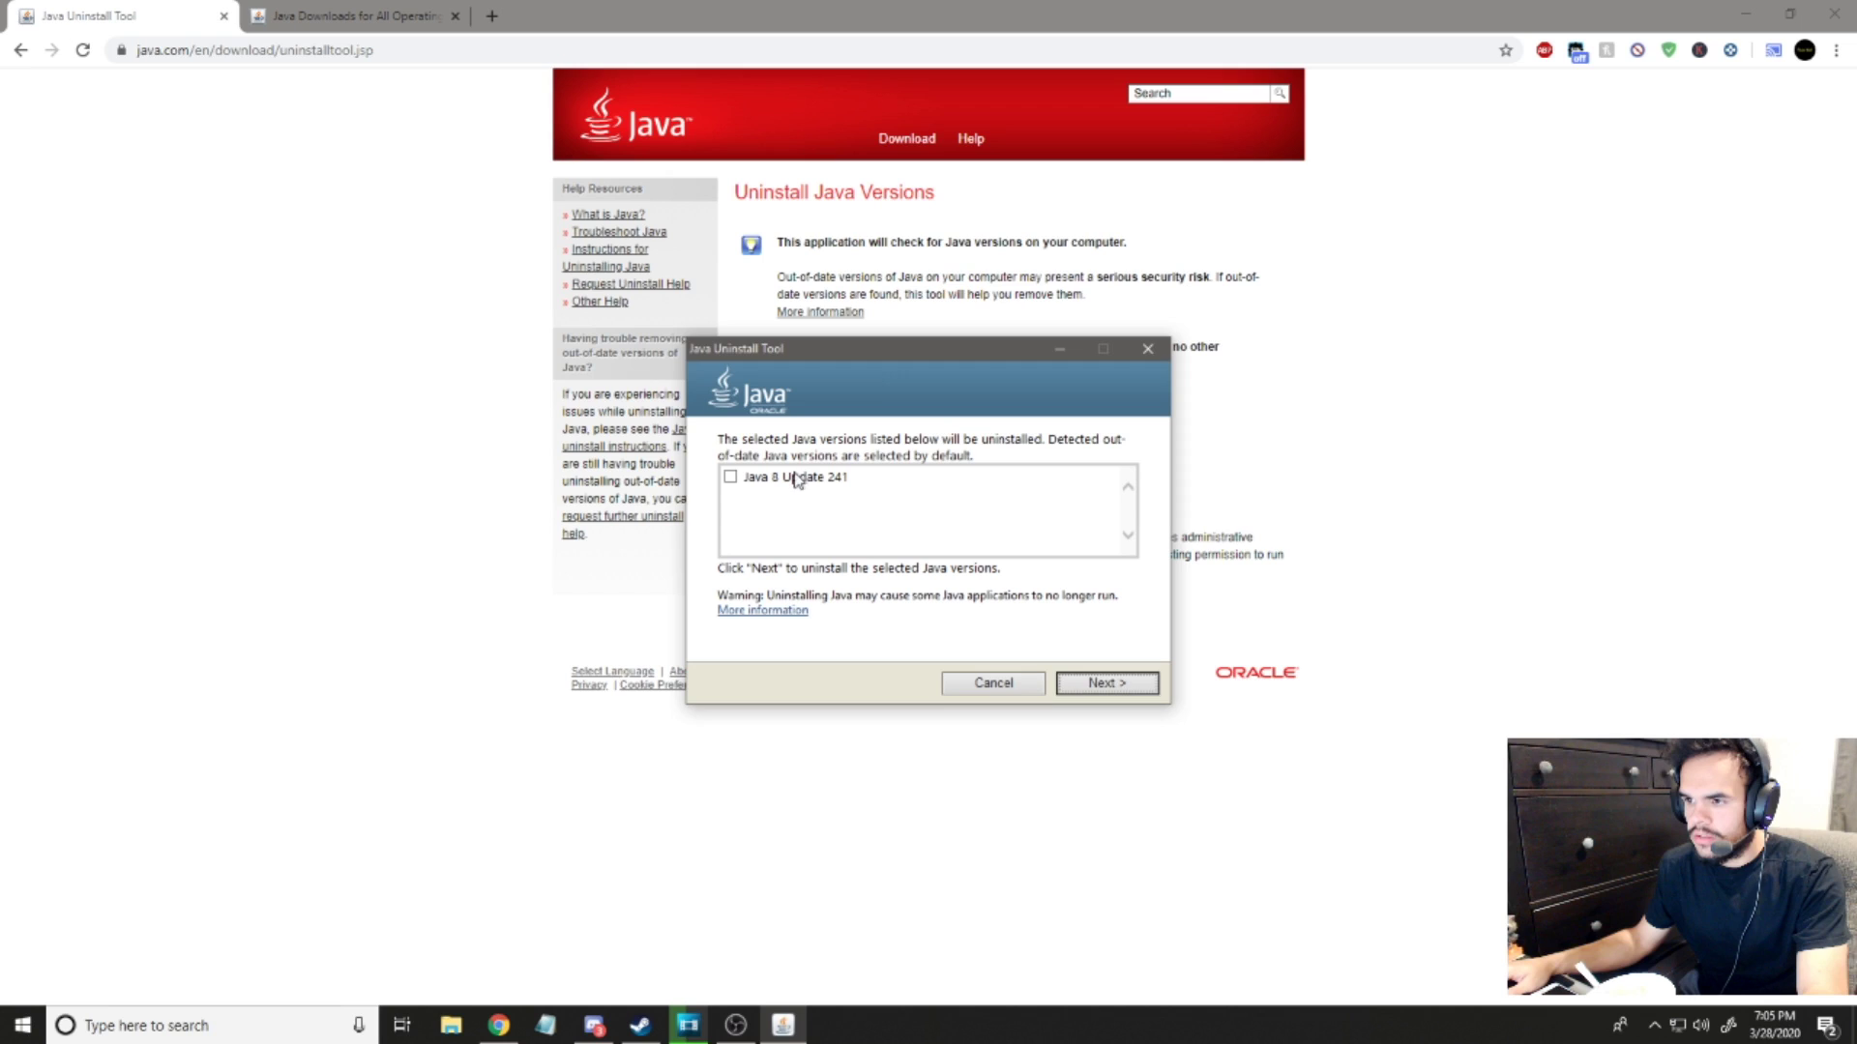
{"action": "left_click", "coordinate": [802, 479]}
{"action": "left_click", "coordinate": [1087, 689]}
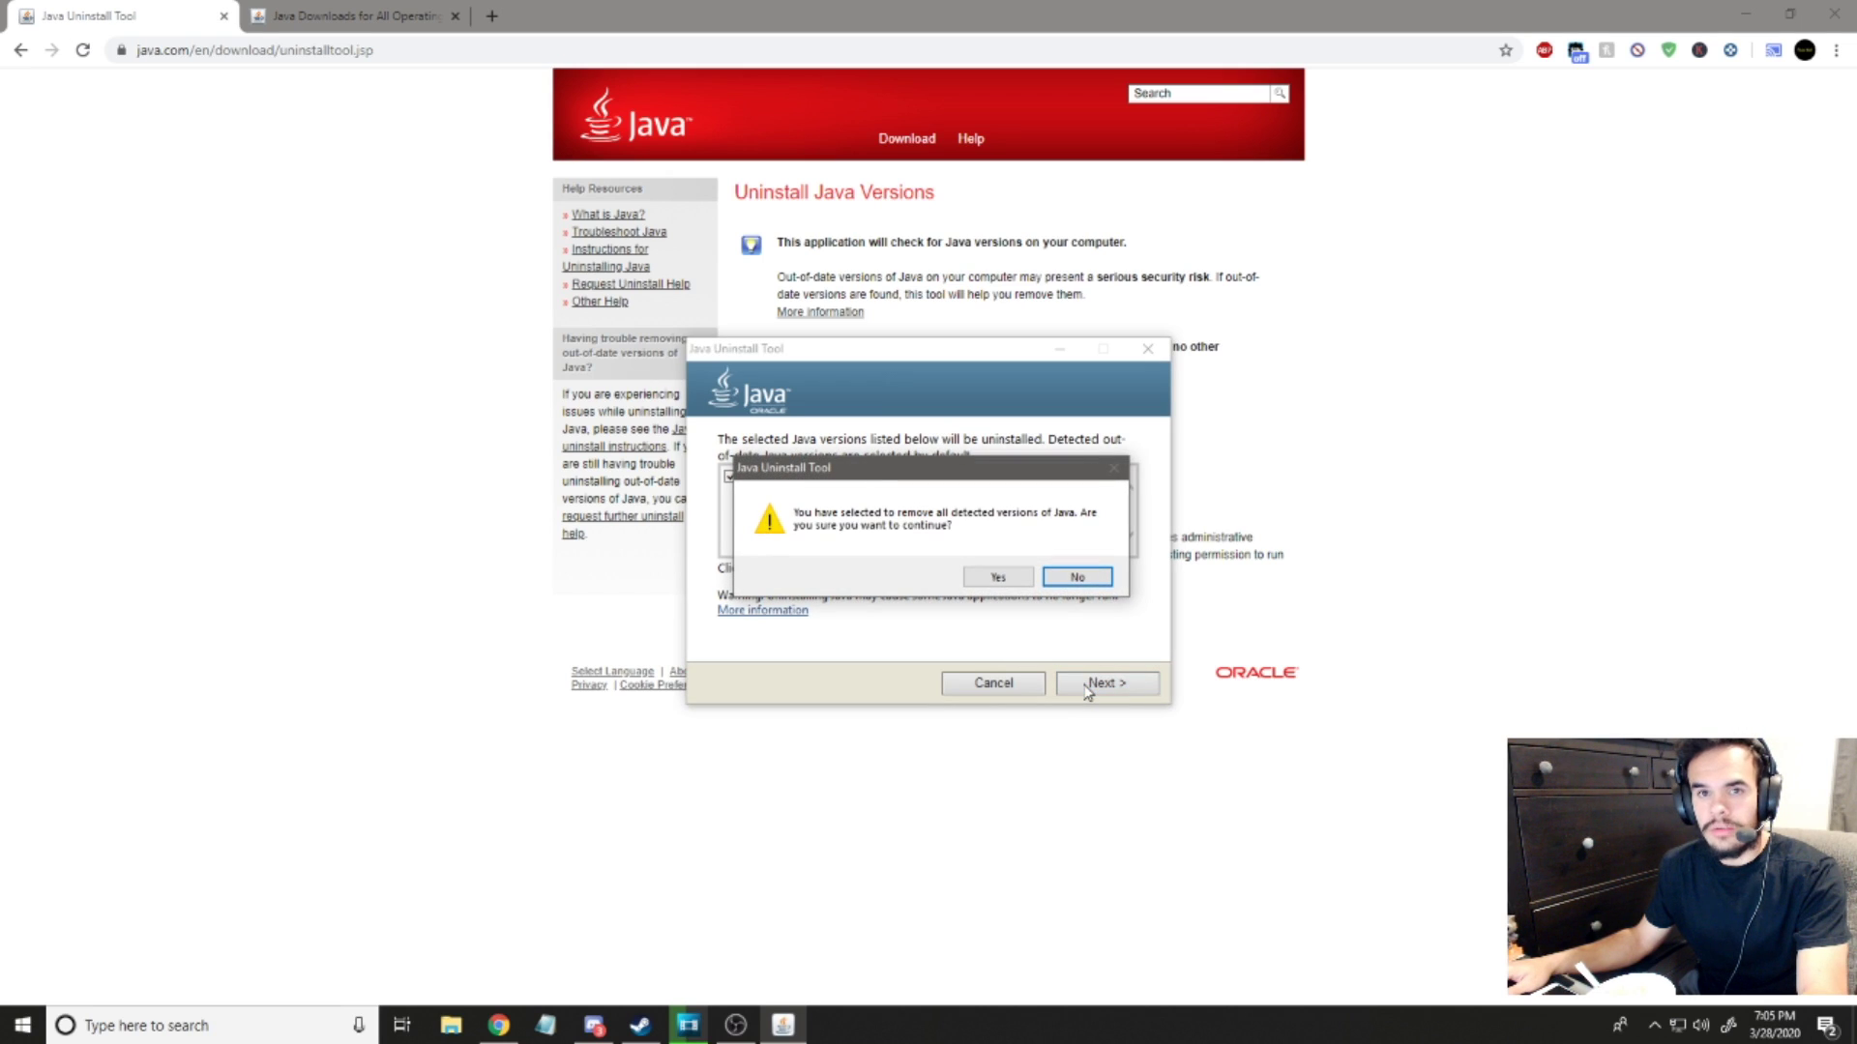
{"action": "left_click", "coordinate": [1000, 578]}
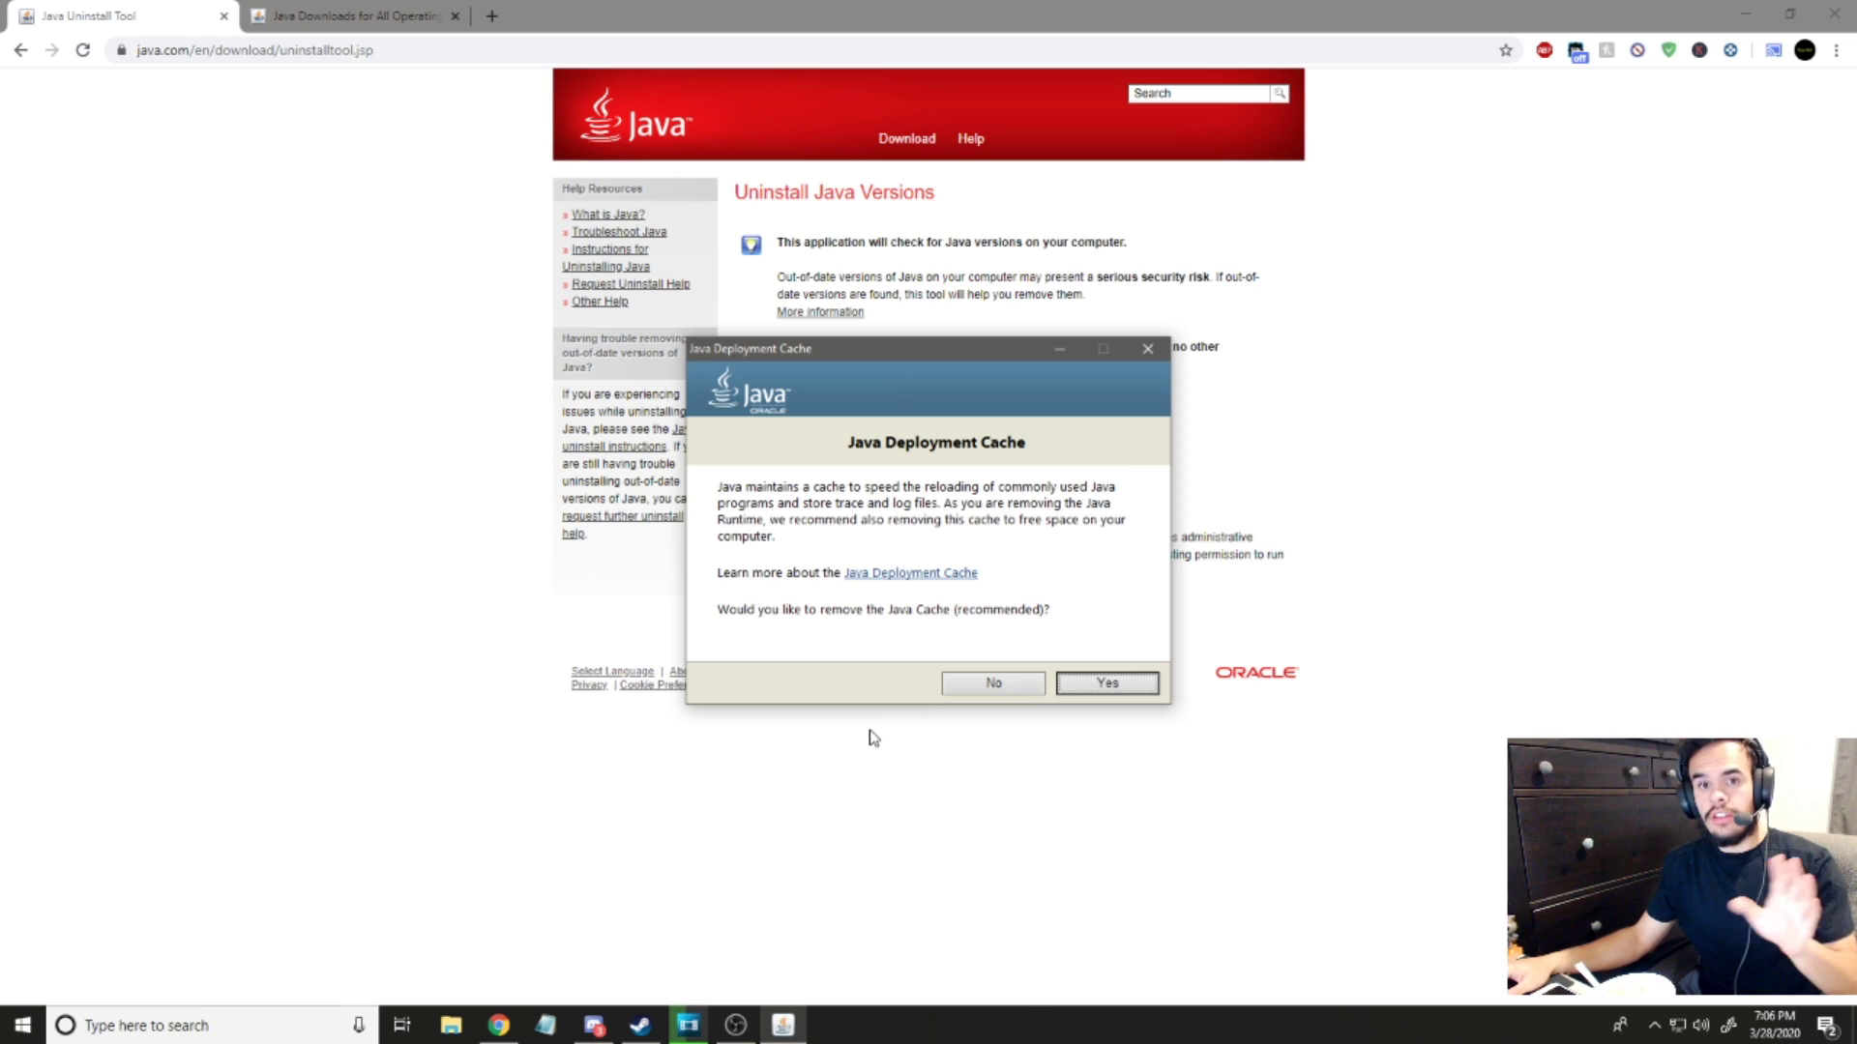
{"action": "left_click", "coordinate": [1086, 688]}
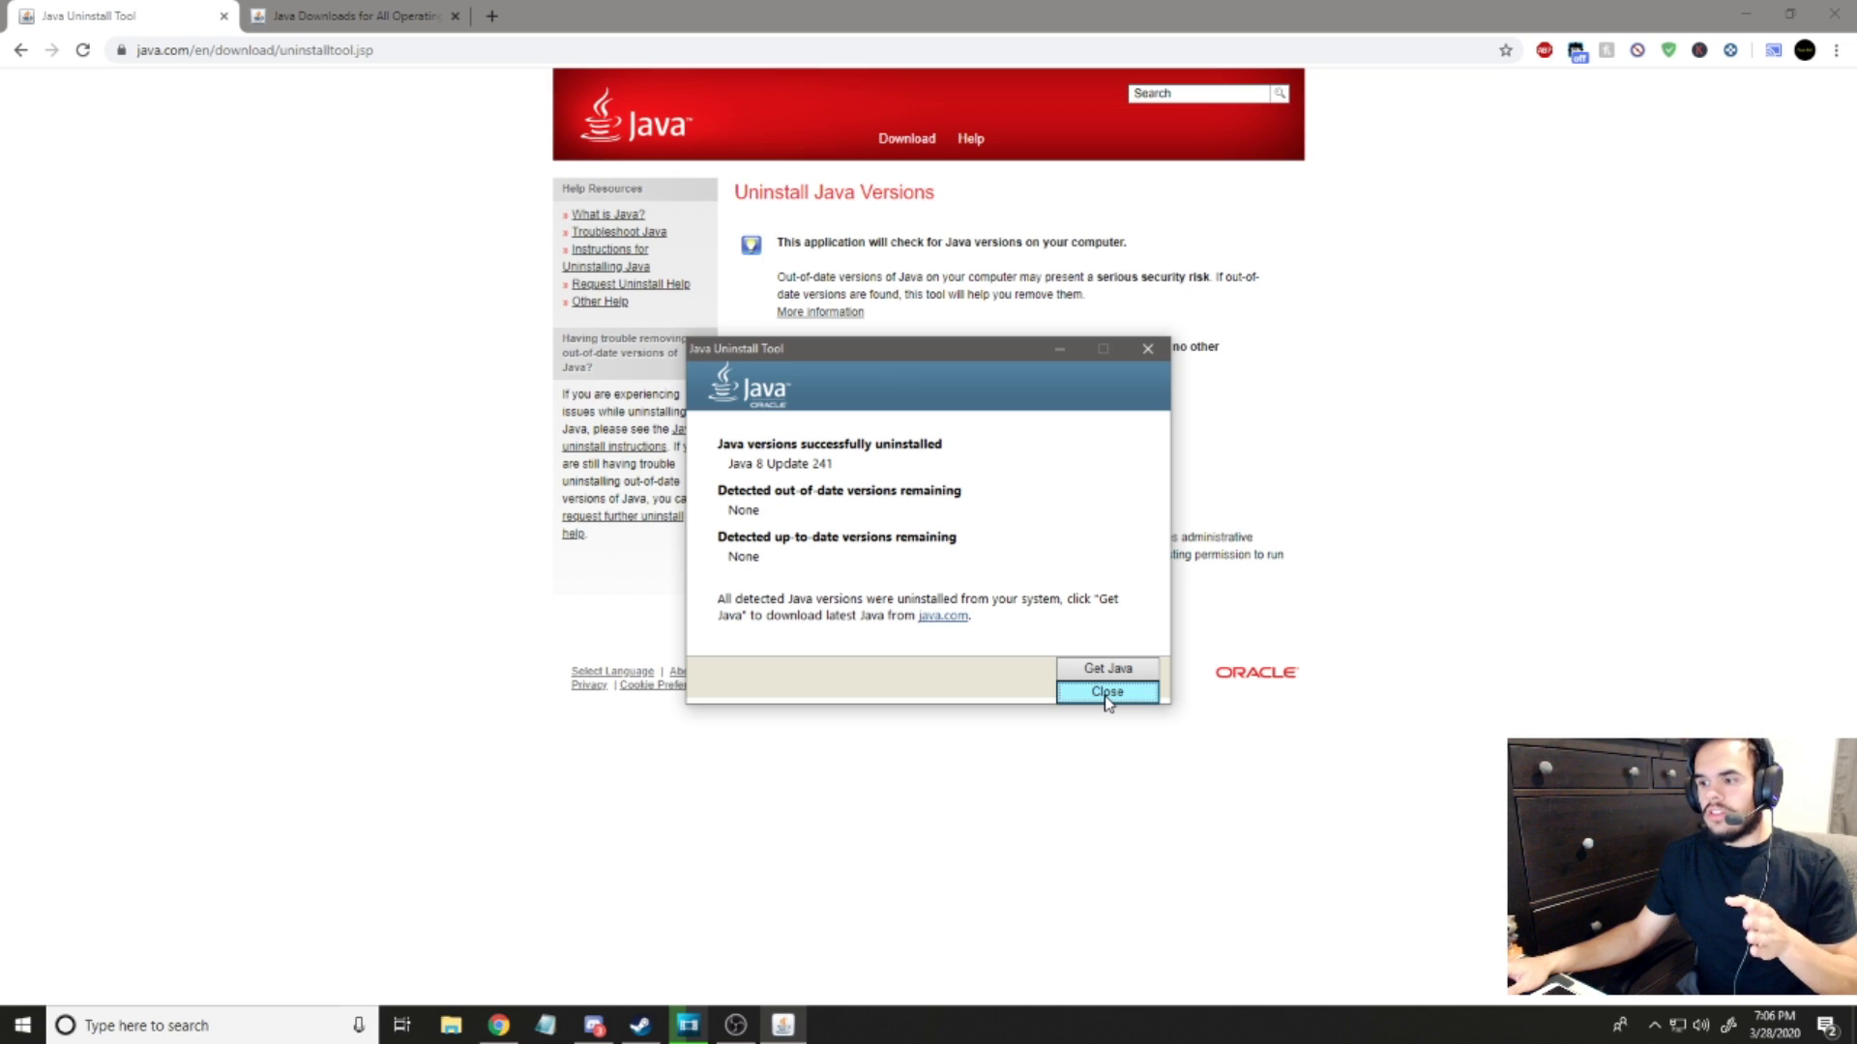
{"action": "left_click", "coordinate": [1107, 692]}
- Download the Windows Offline (64-bit) Java installer and accept its license to start installing
{"action": "left_click", "coordinate": [340, 11]}
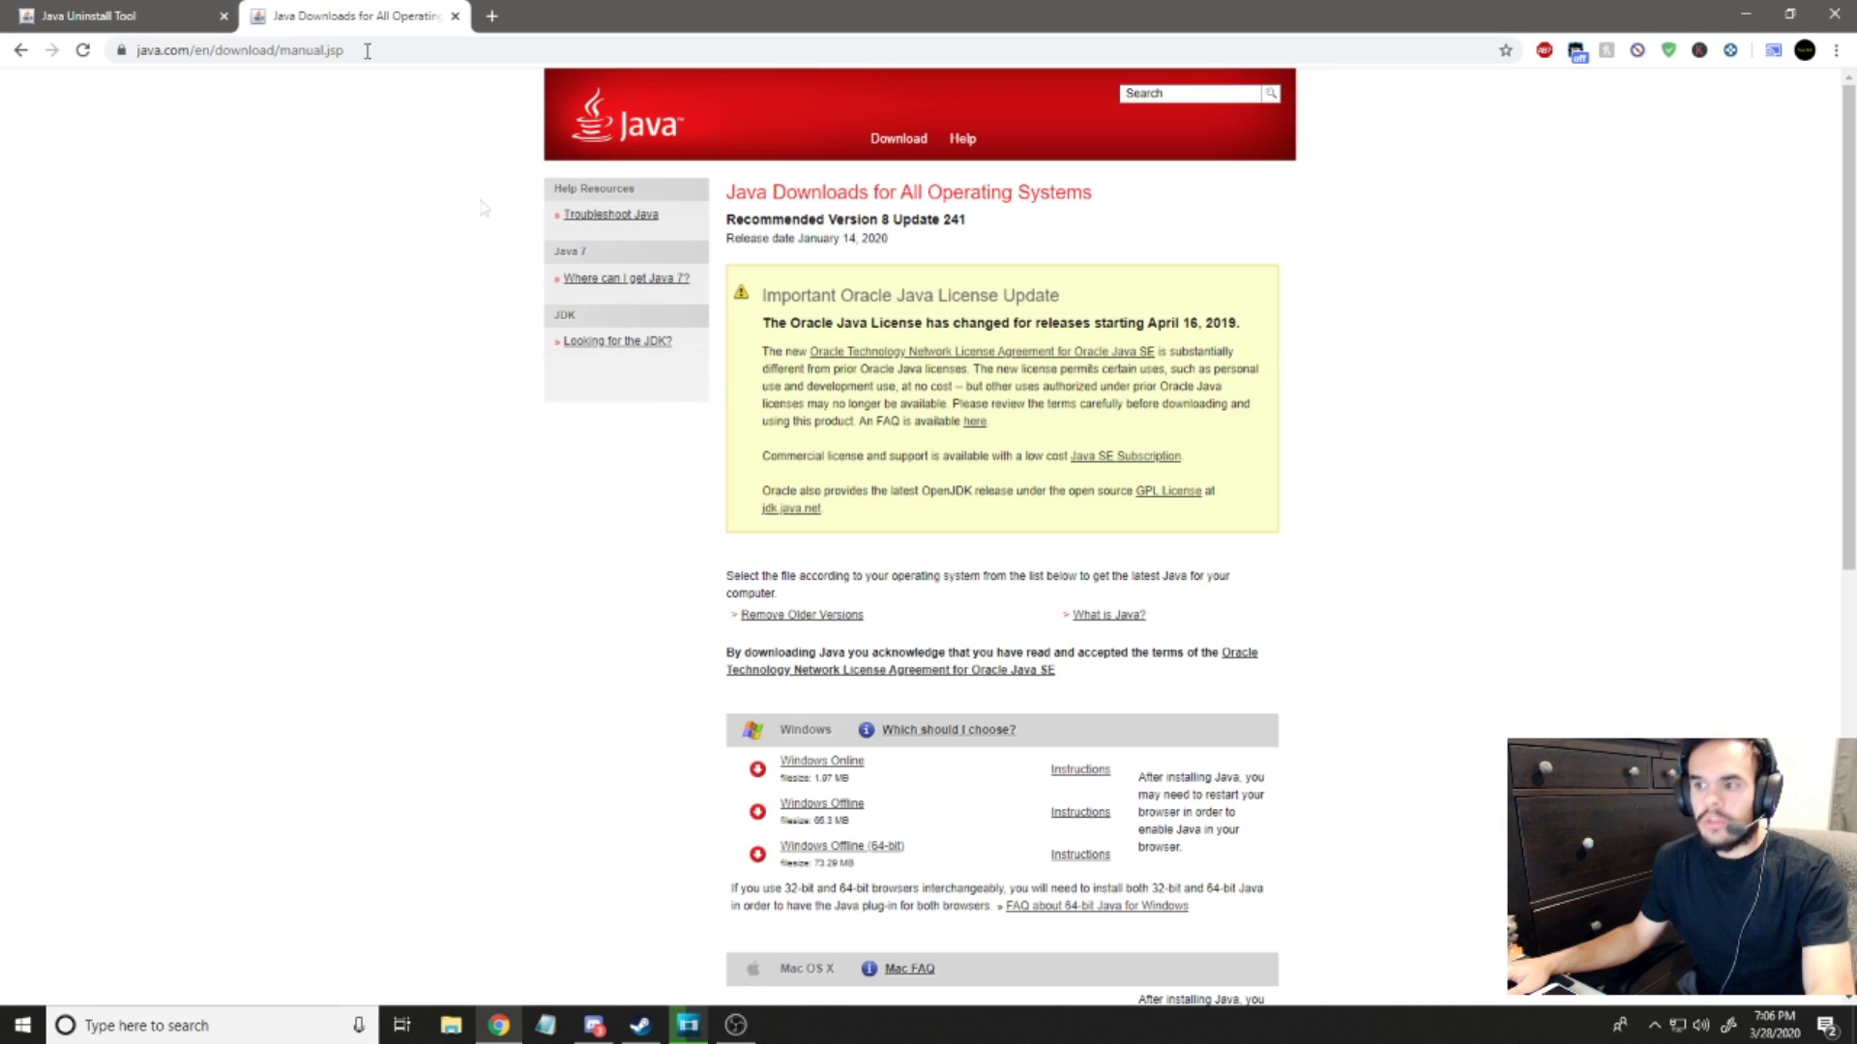
{"action": "scroll", "coordinate": [834, 651], "scroll_direction": "down", "scroll_amount": 2}
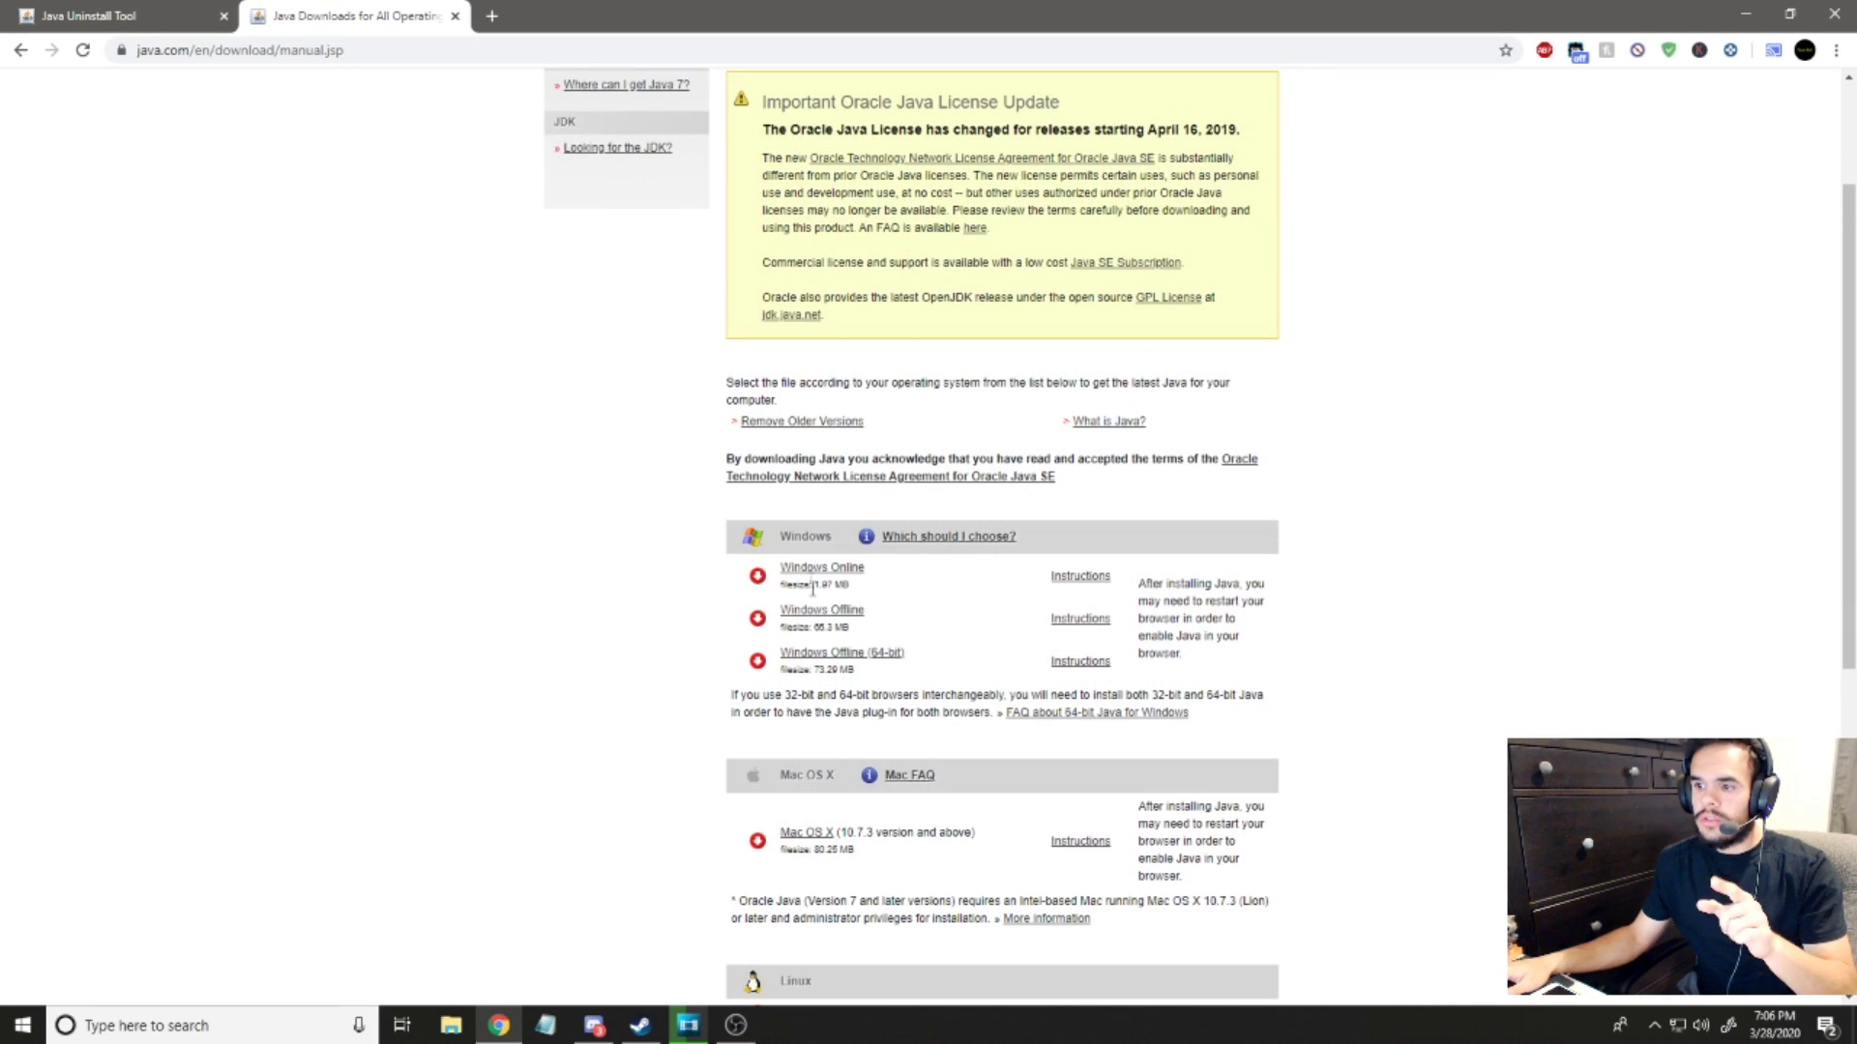
{"action": "left_click", "coordinate": [842, 664]}
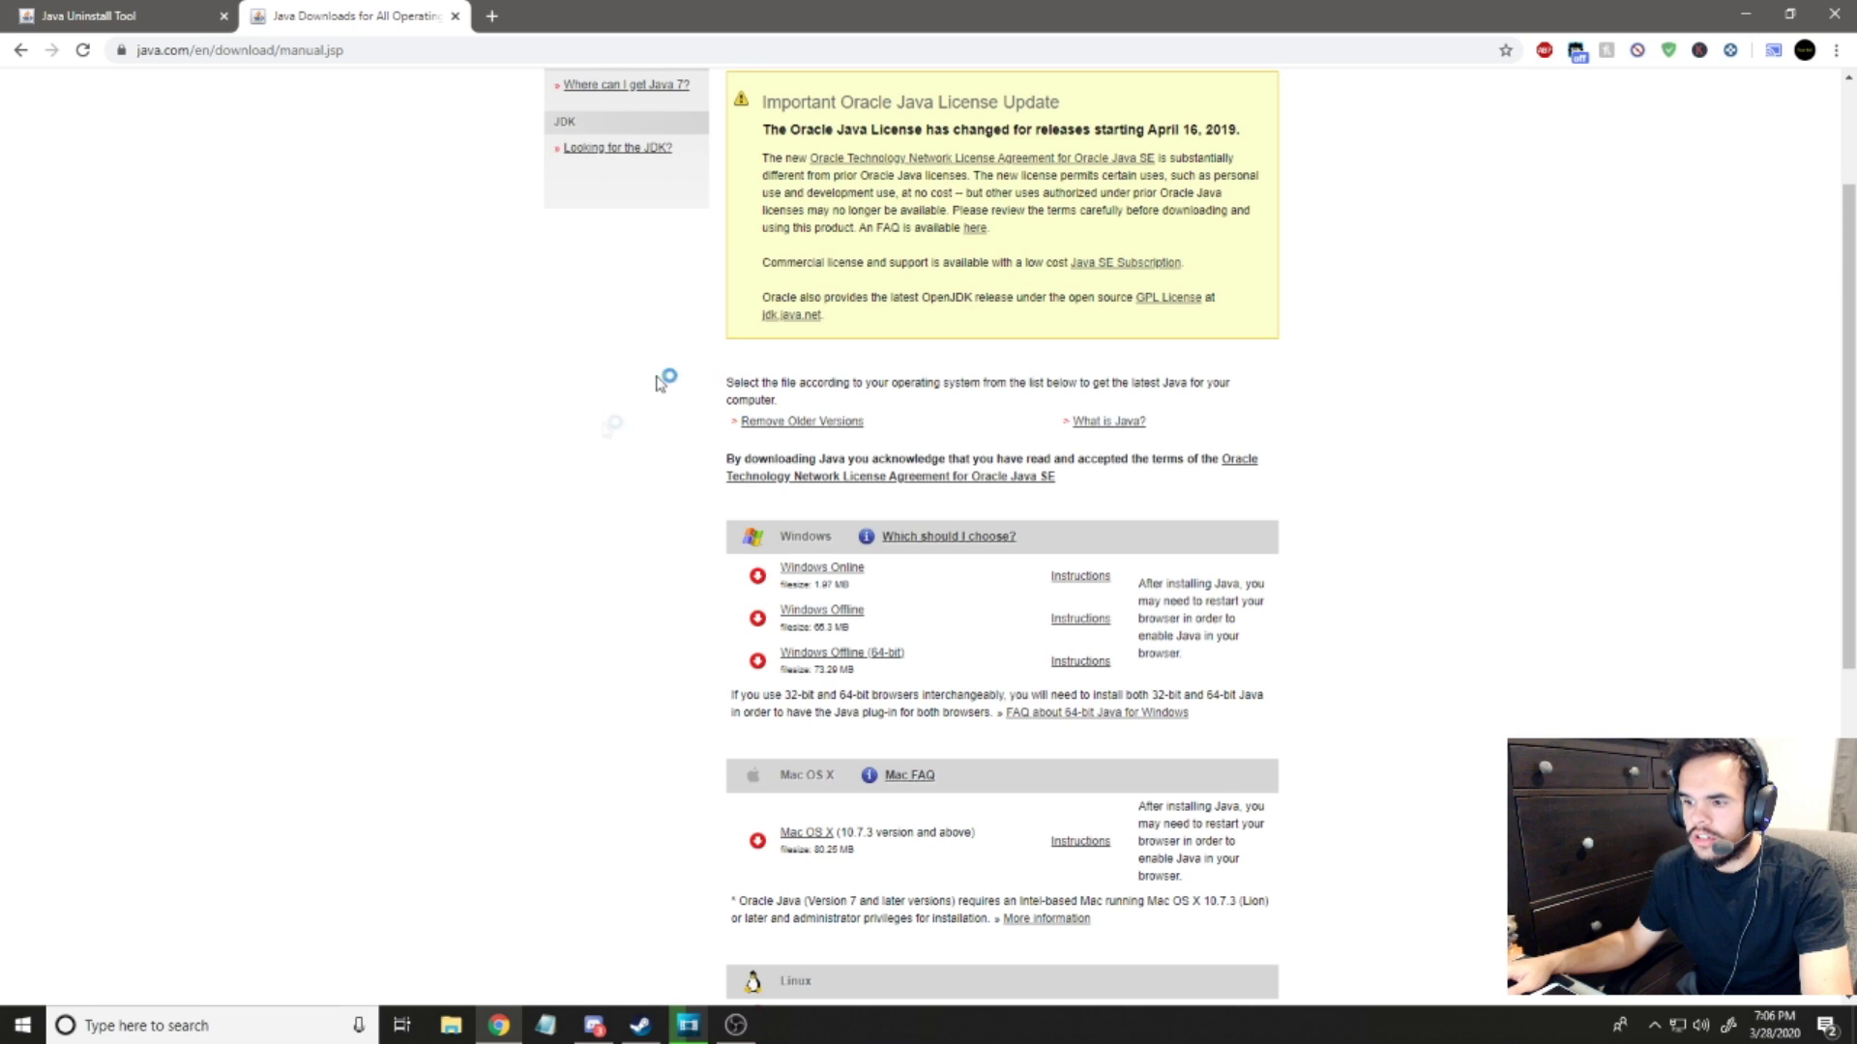
{"action": "left_click", "coordinate": [1086, 680]}
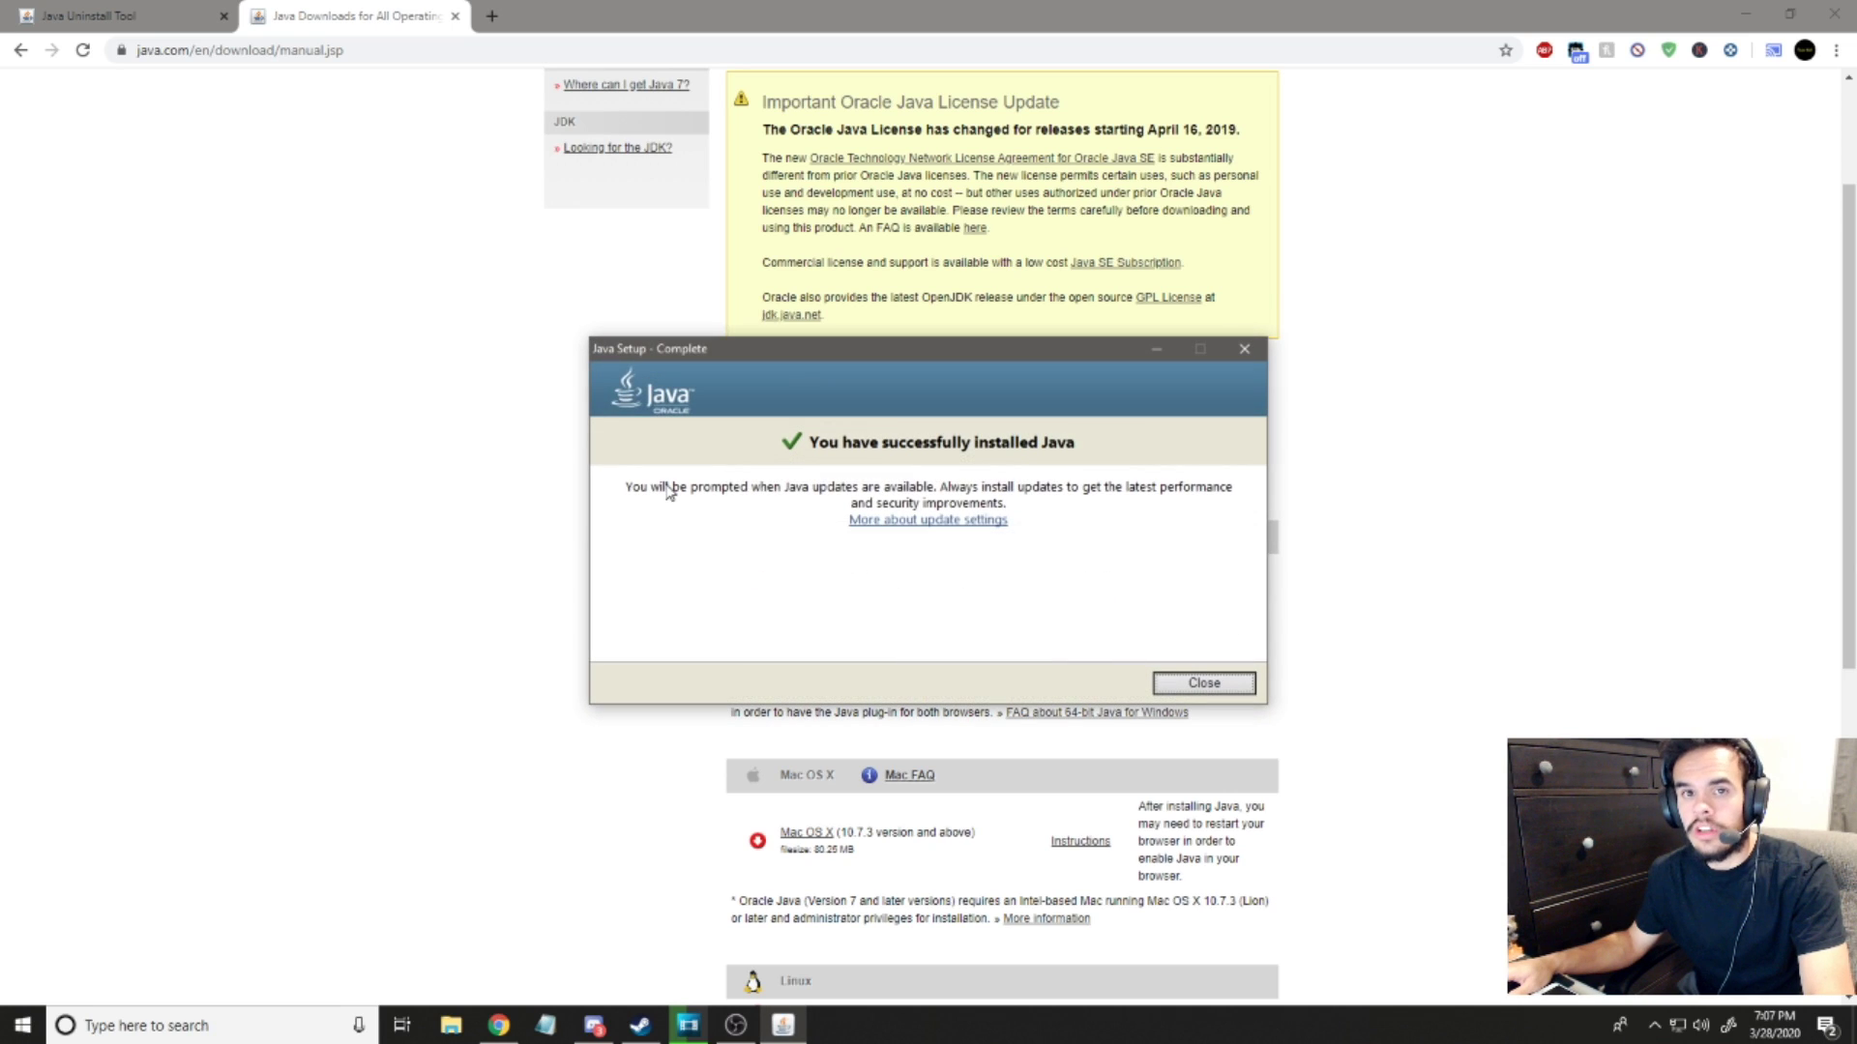
- Close Java Setup after it reports the 64-bit Java installed successfully
{"action": "left_click", "coordinate": [1202, 689]}
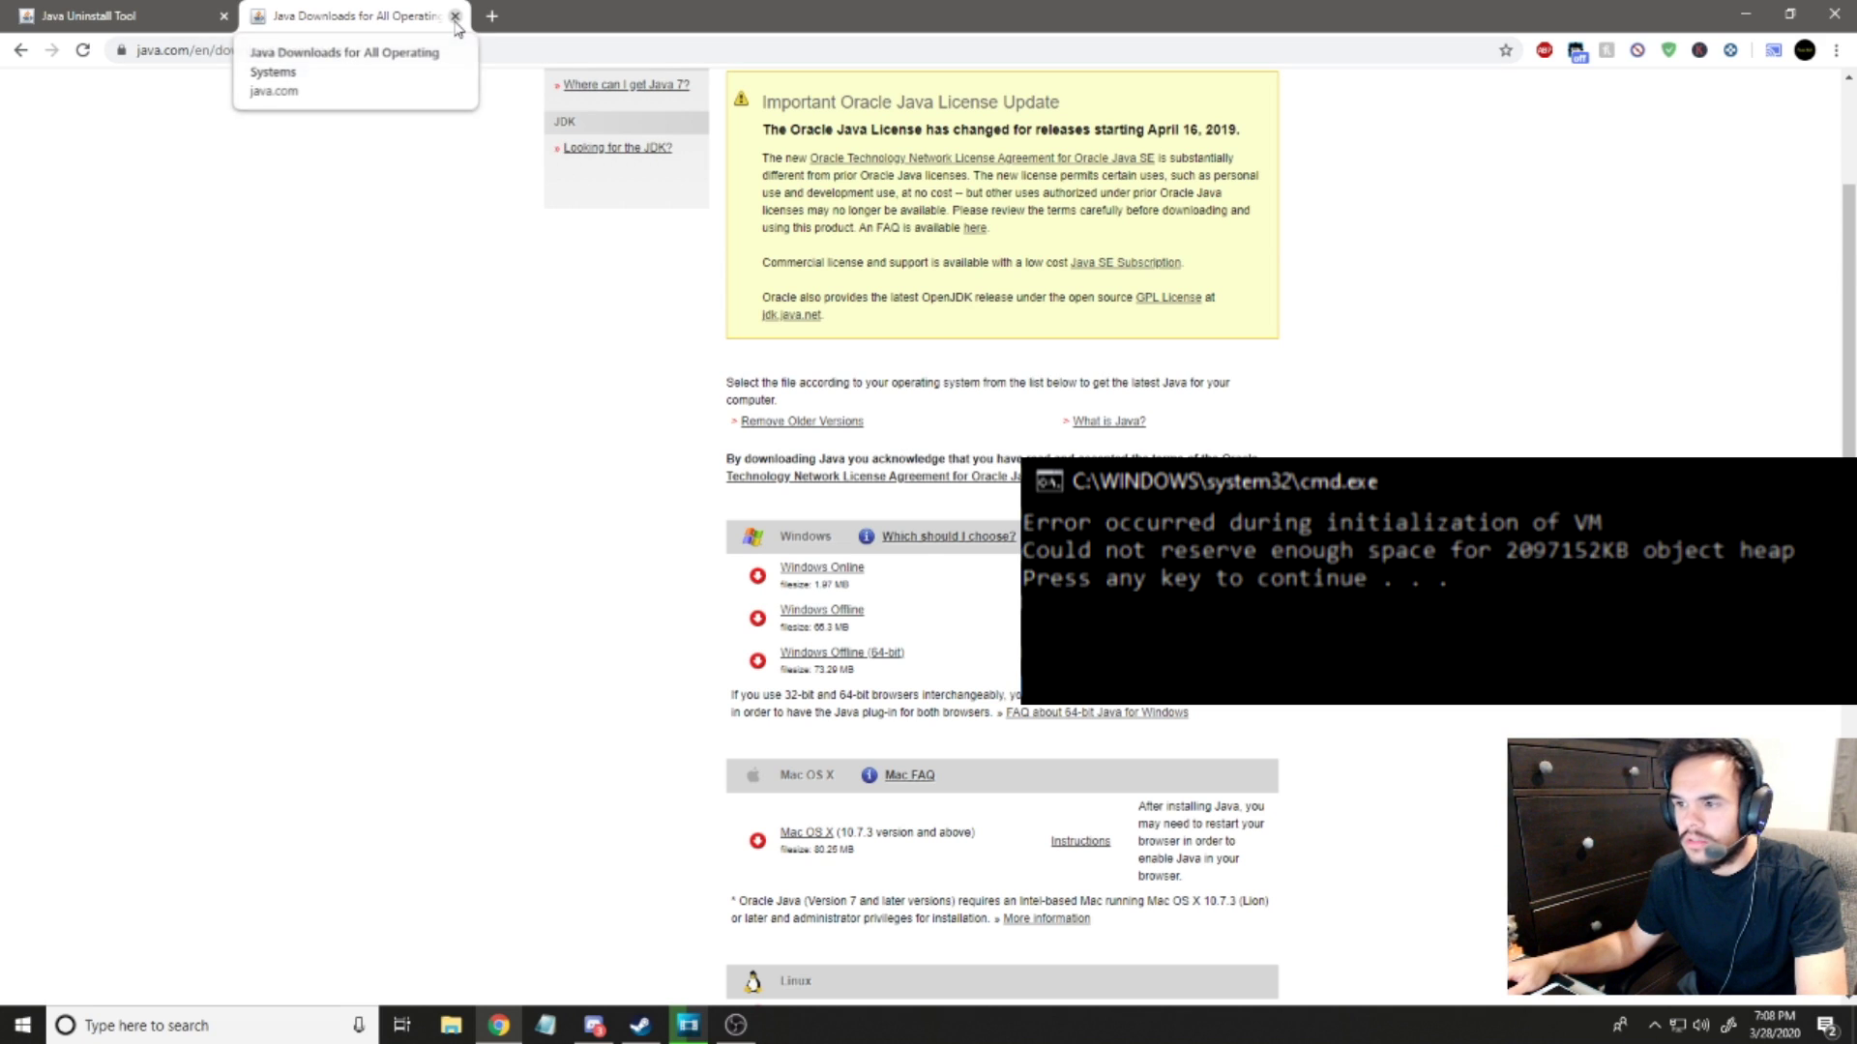
- Dismiss the server memory error, set Technic Launcher's Java memory to 4 GB, and view Modpacks
{"action": "left_click", "coordinate": [1746, 15]}
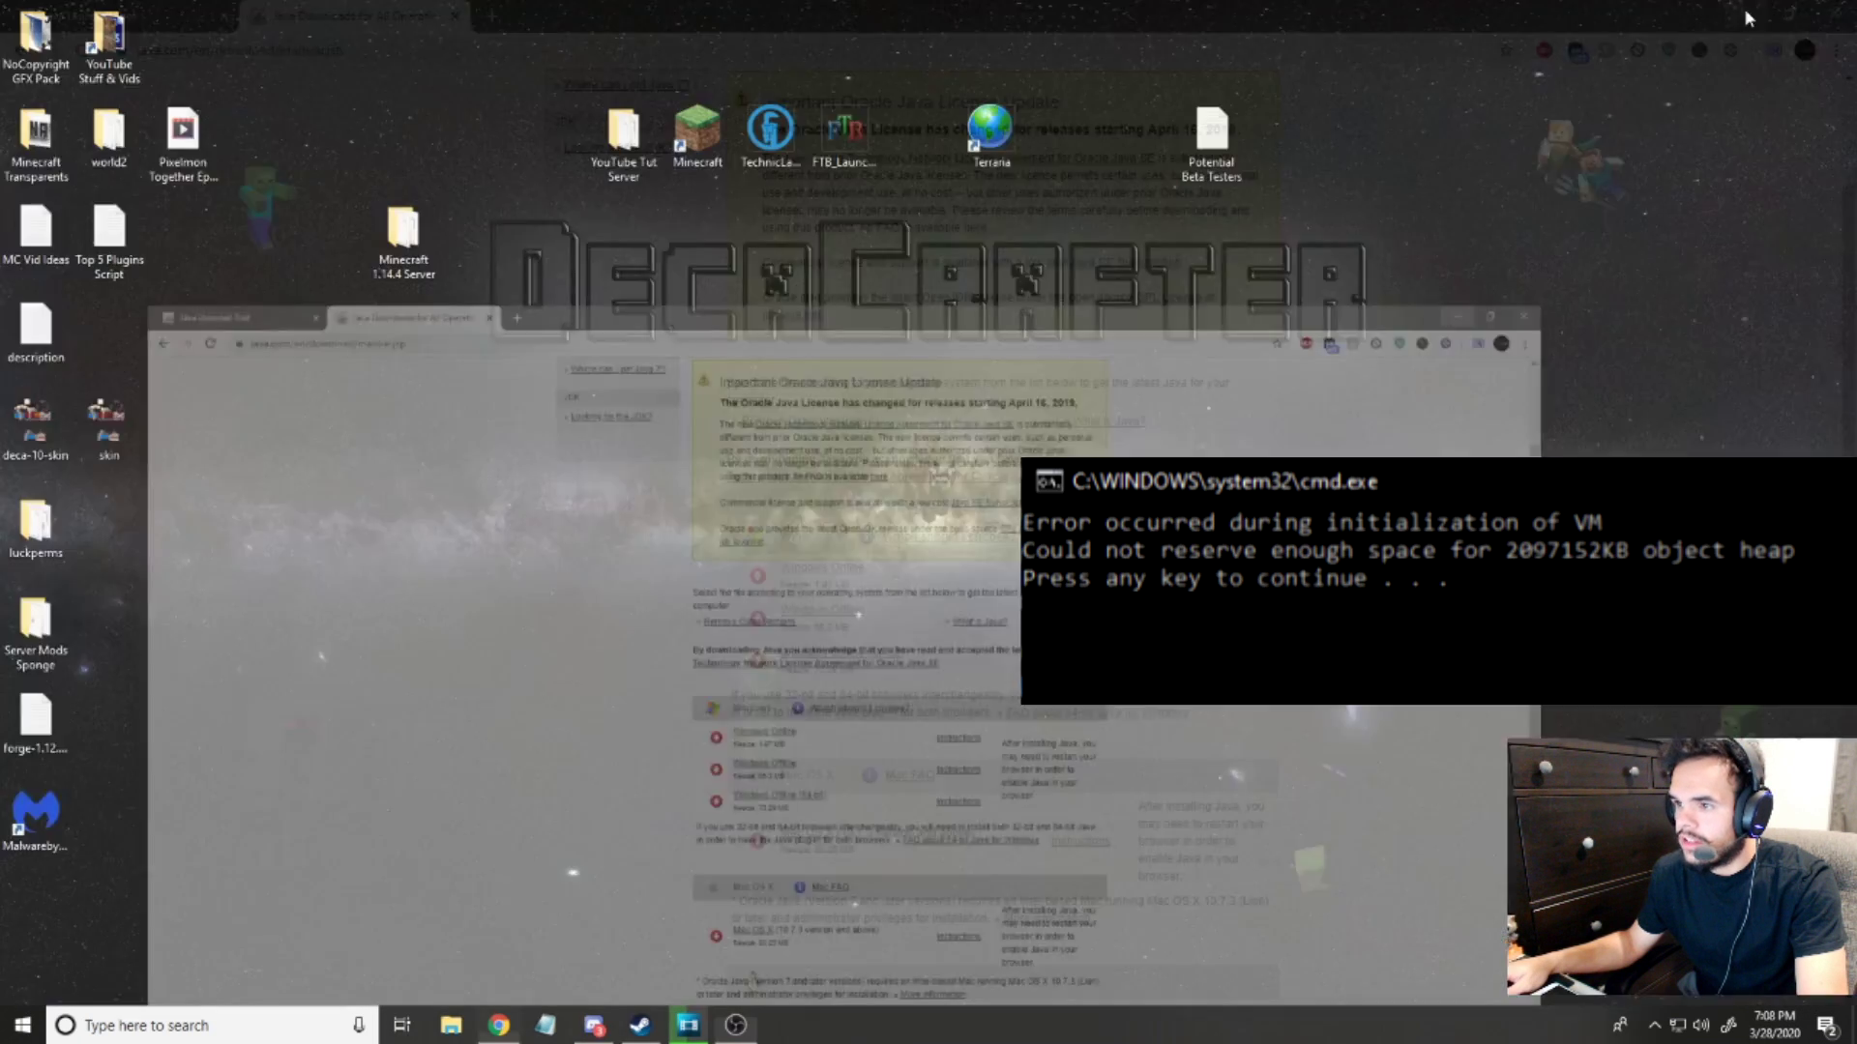
{"action": "key", "text": "Return"}
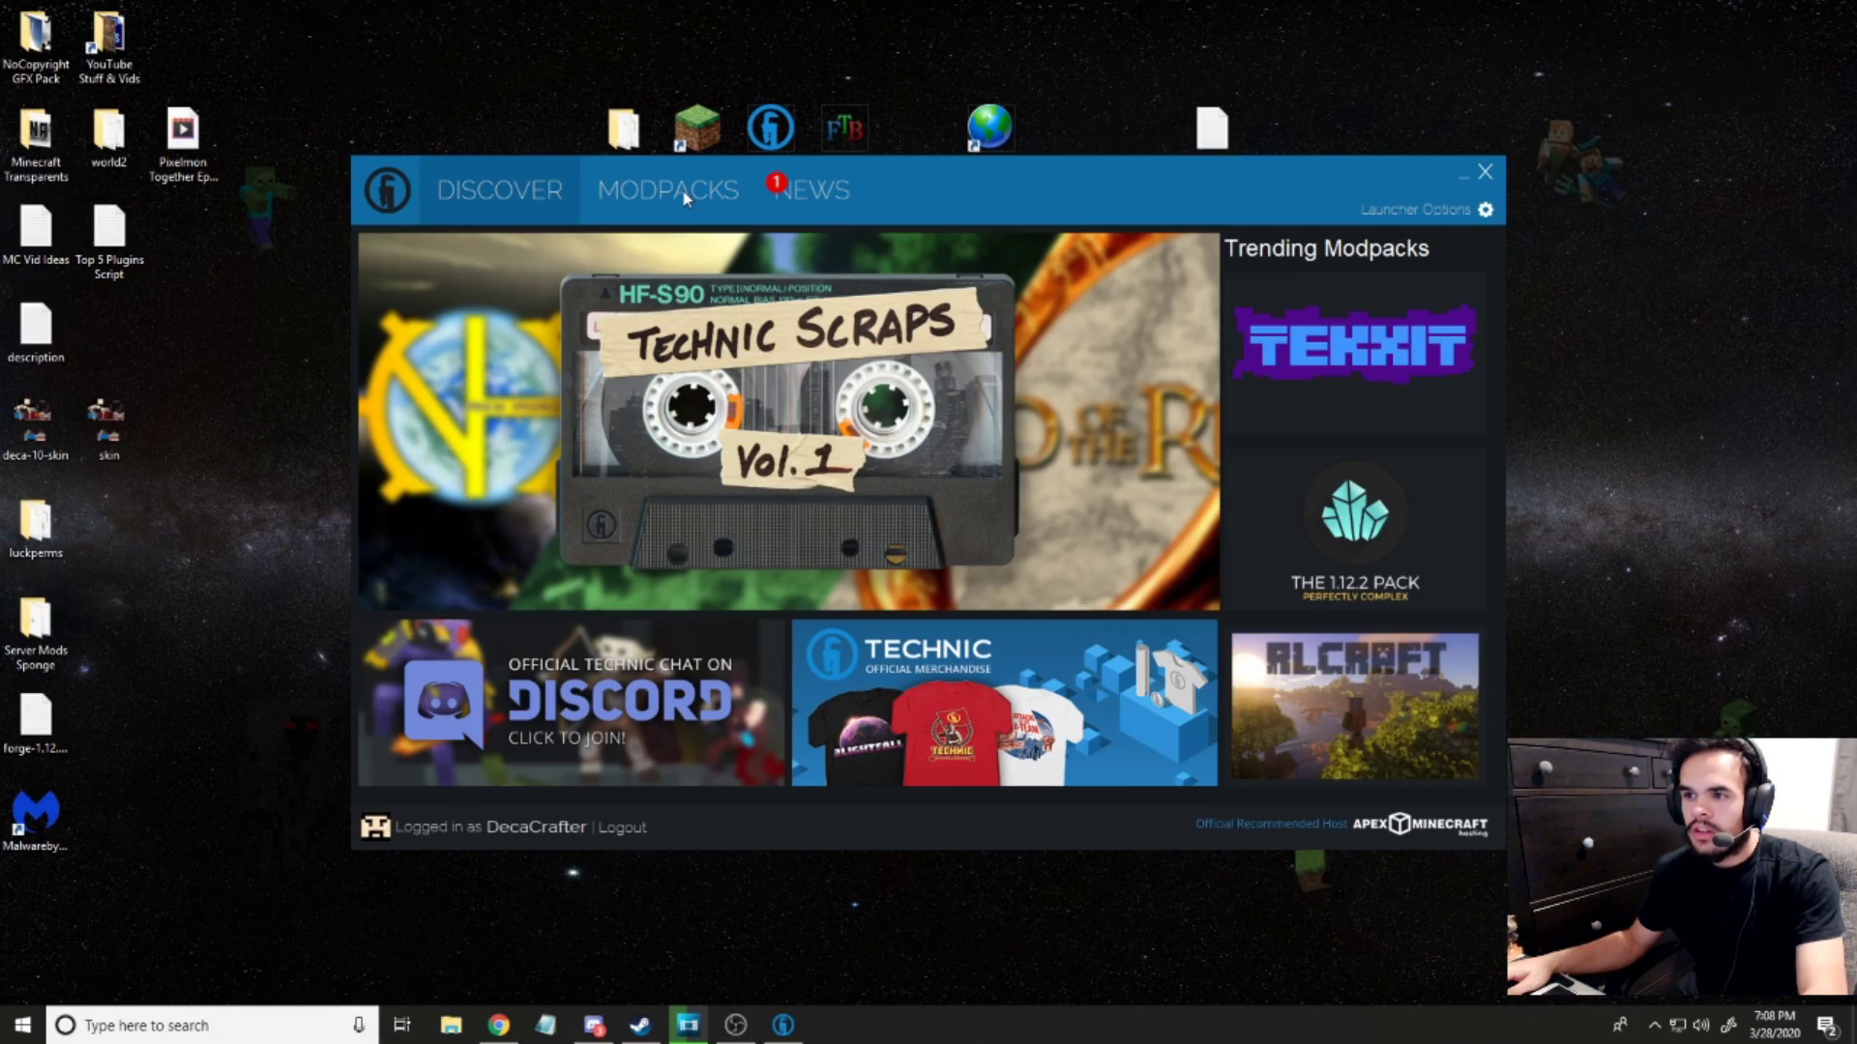
{"action": "left_click", "coordinate": [1414, 211]}
{"action": "left_click", "coordinate": [741, 320]}
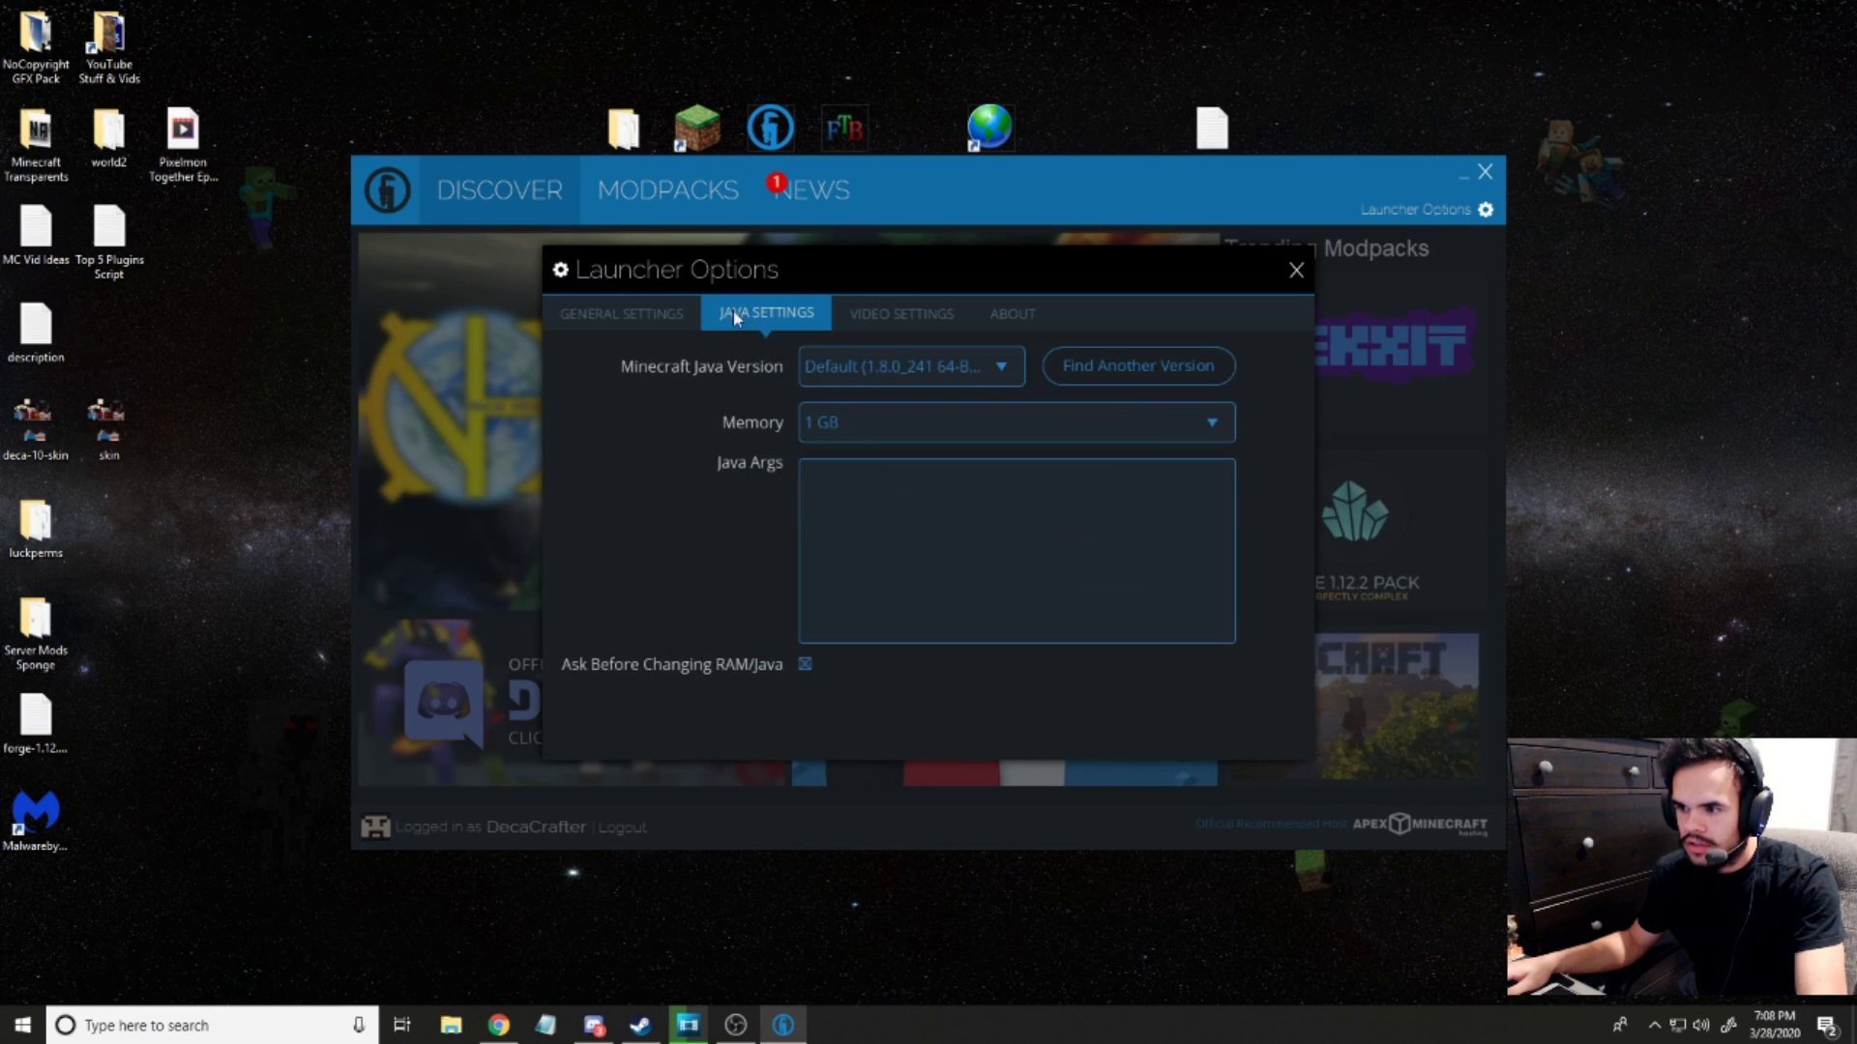
{"action": "left_click", "coordinate": [833, 426]}
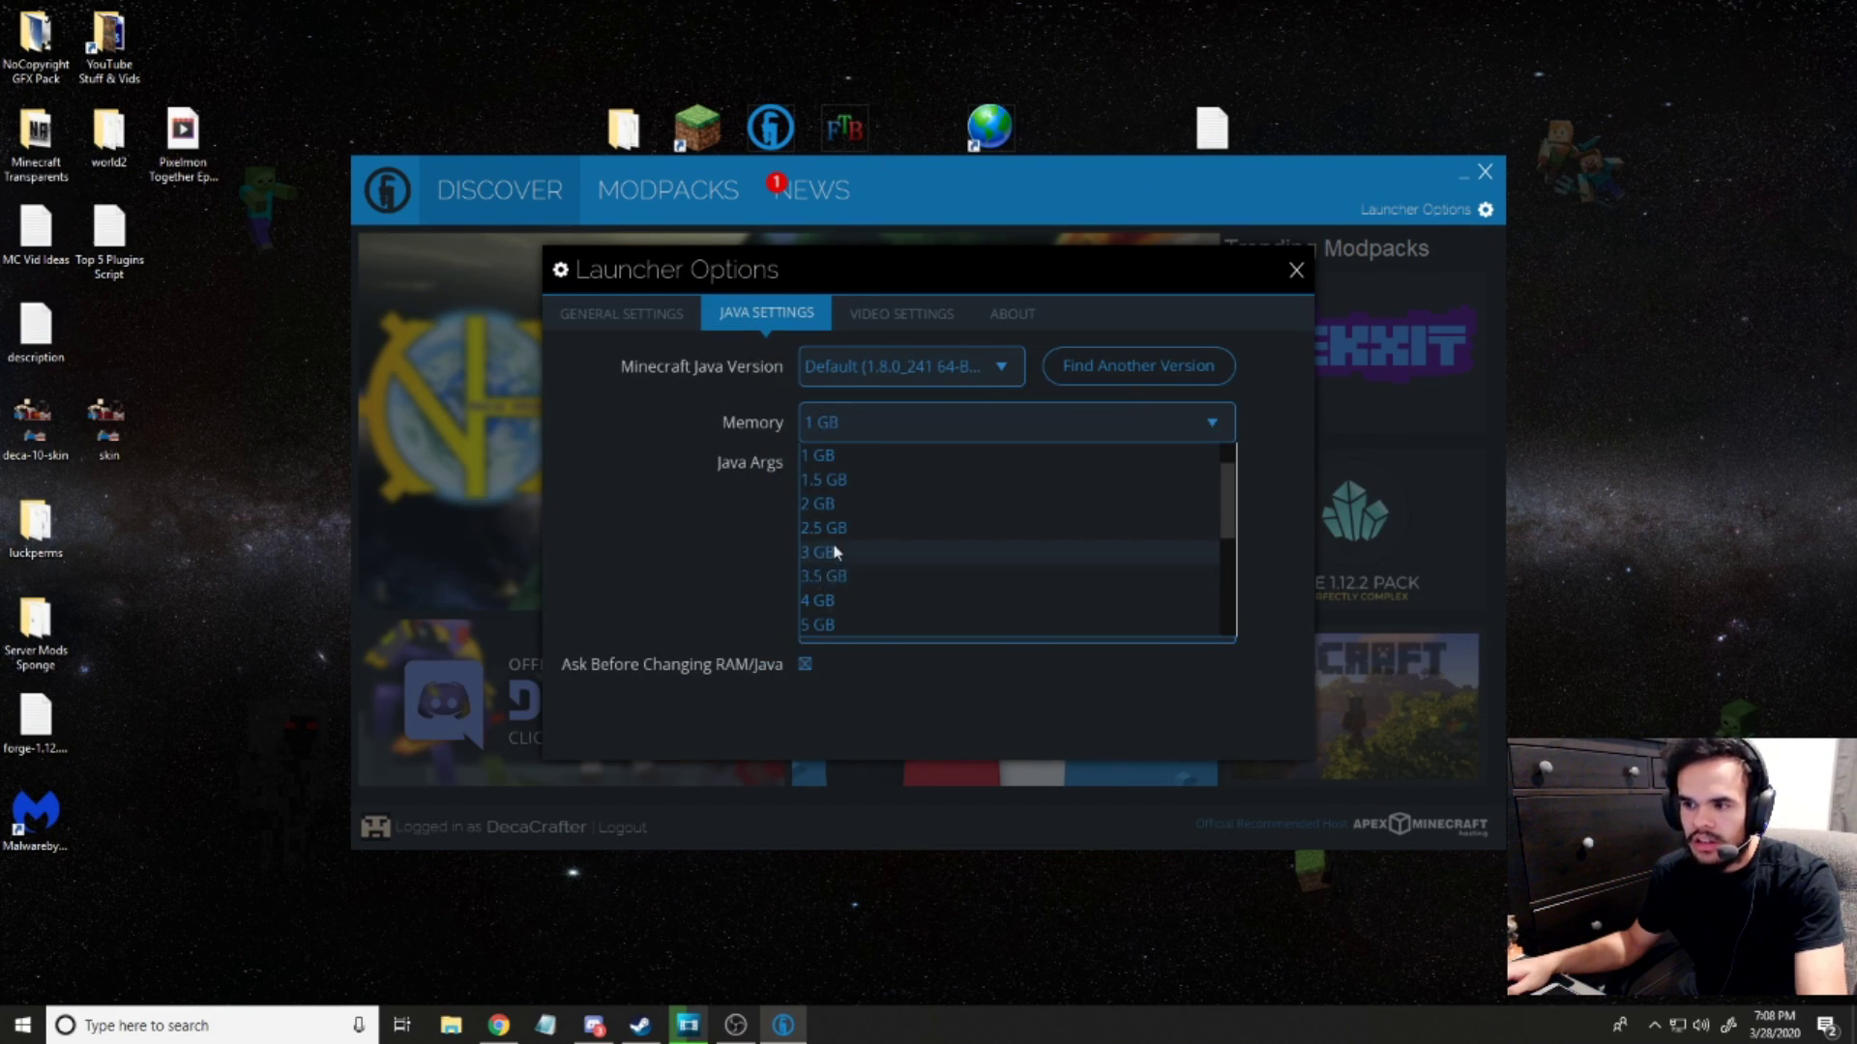
{"action": "left_click", "coordinate": [824, 604]}
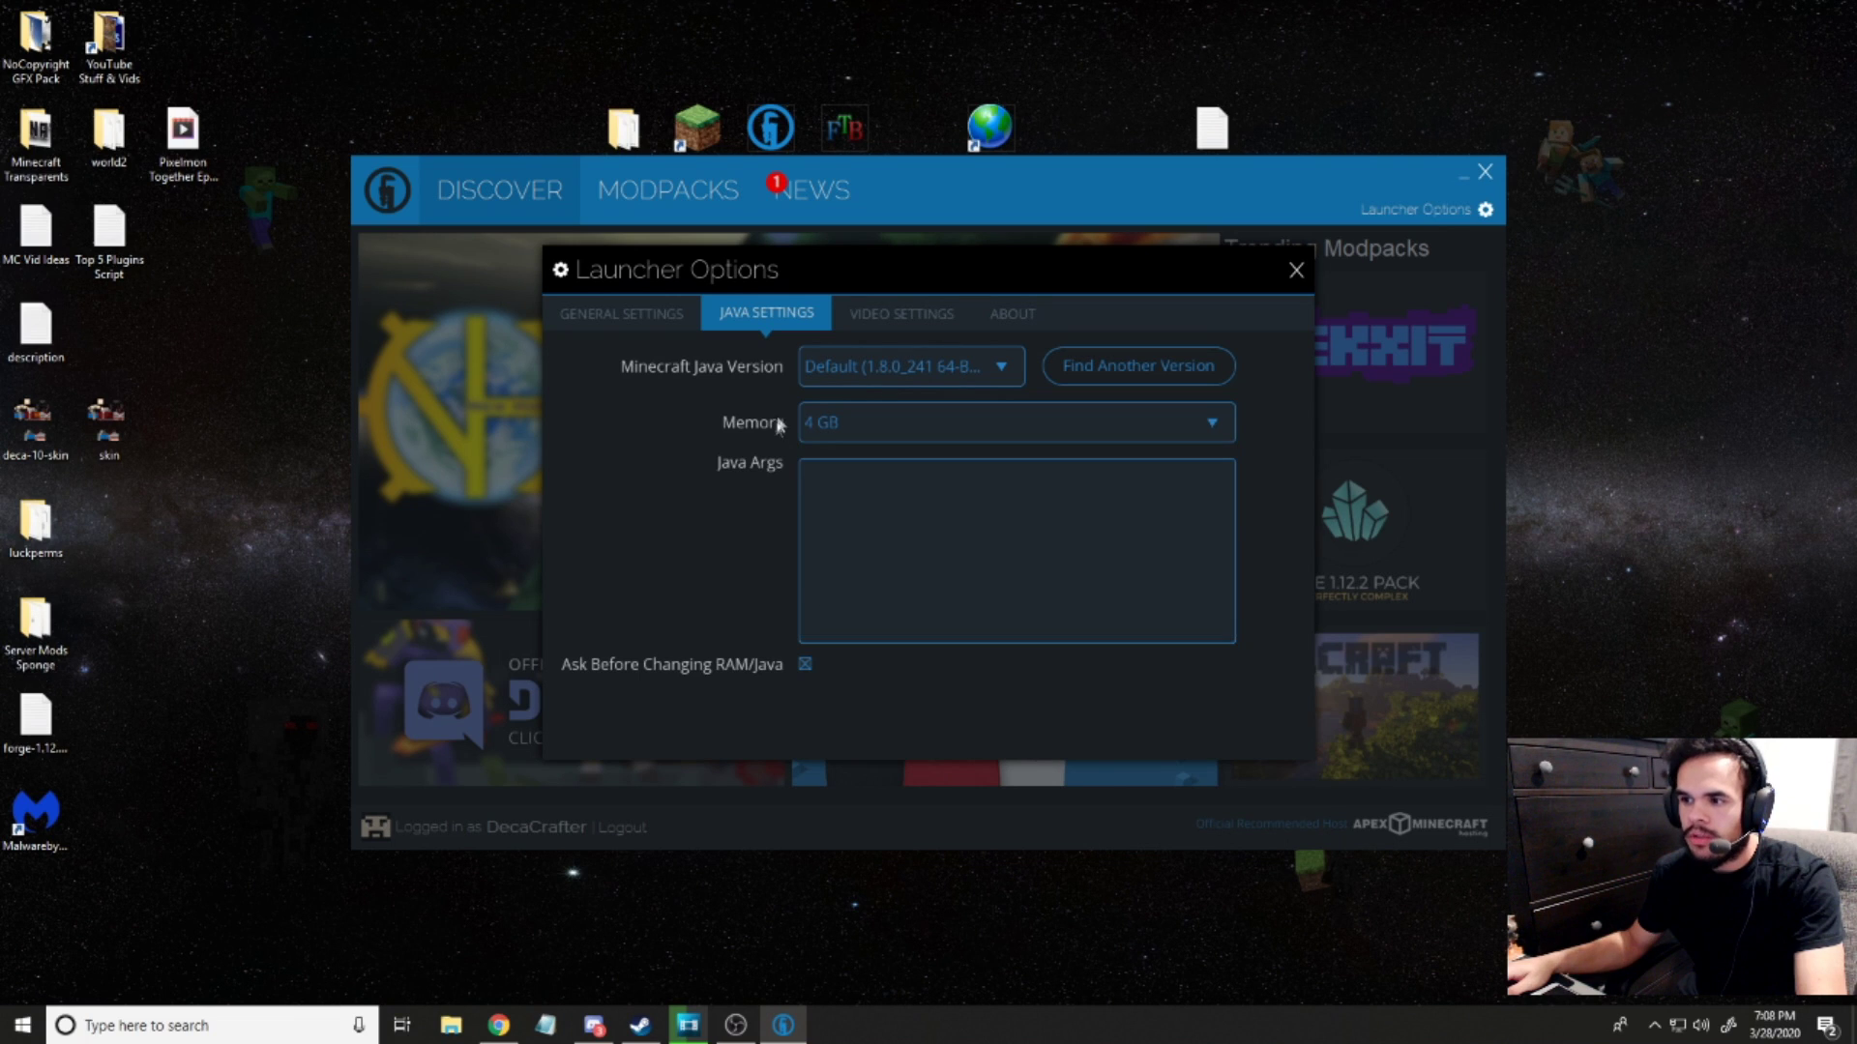
{"action": "left_click", "coordinate": [1295, 274]}
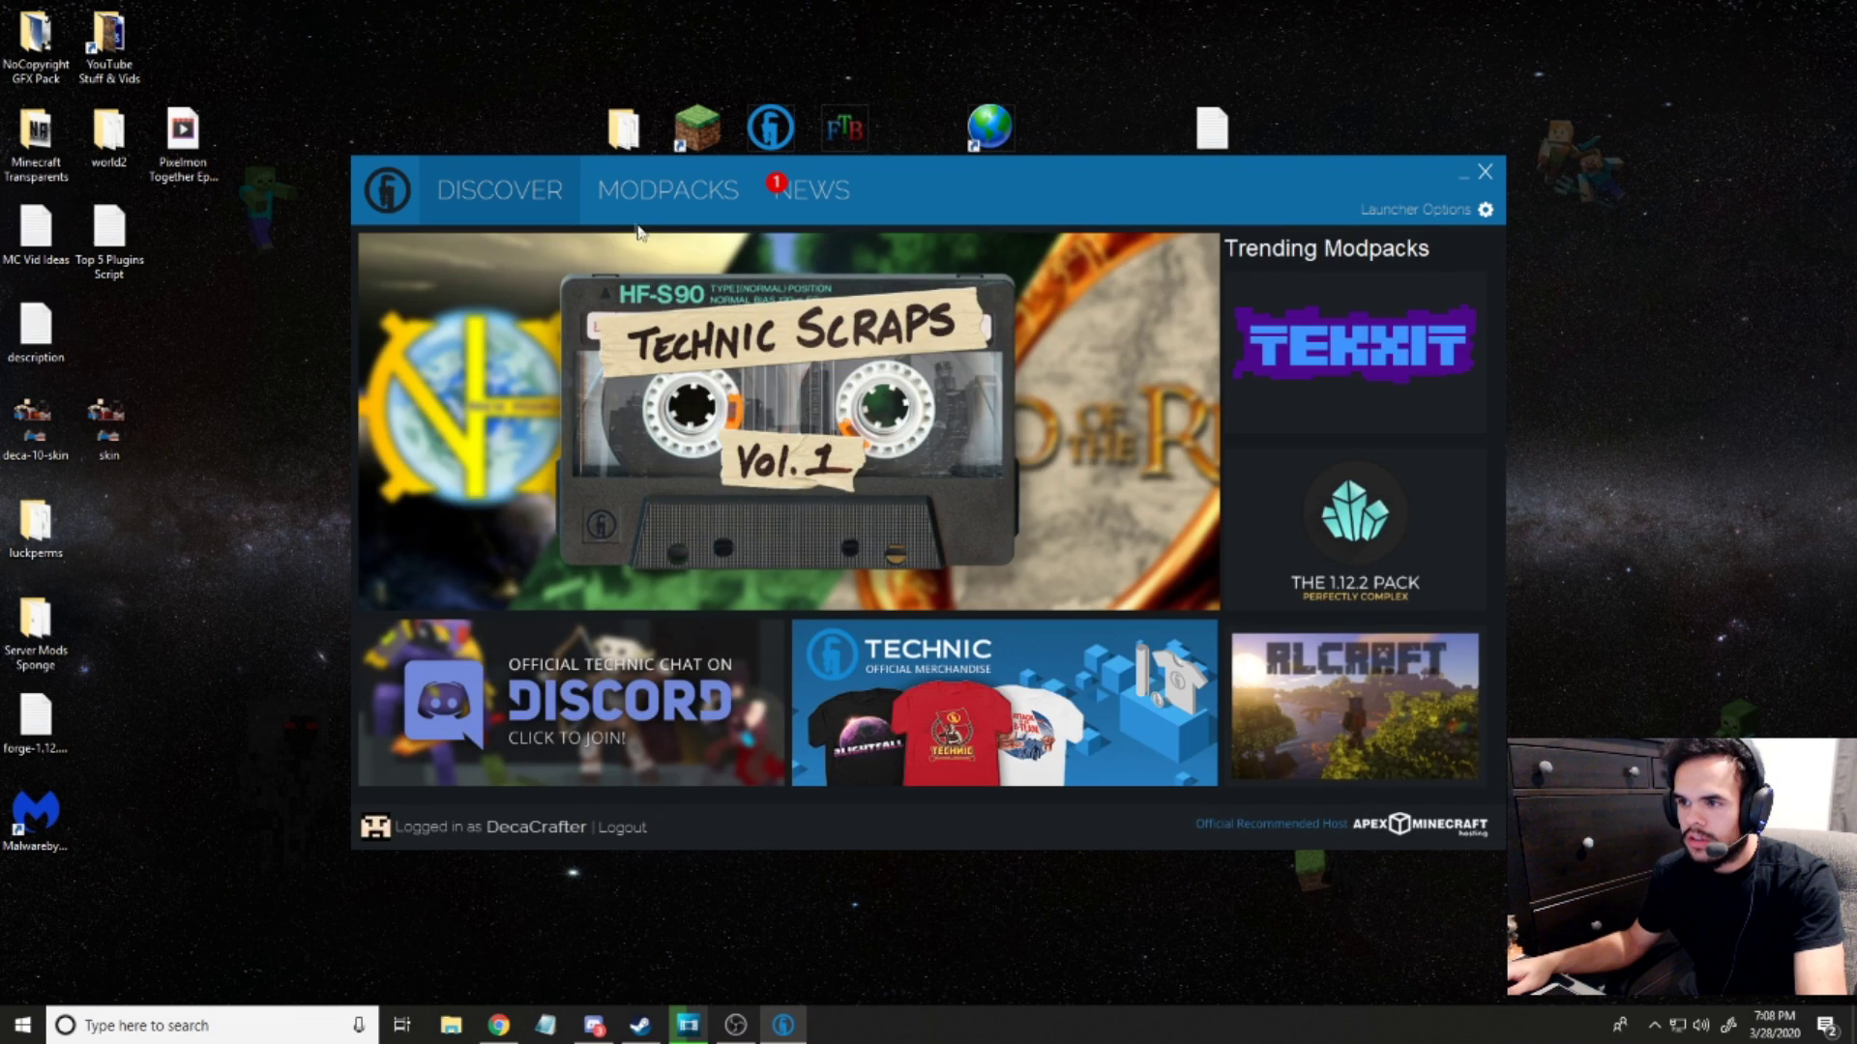
{"action": "left_click", "coordinate": [637, 196]}
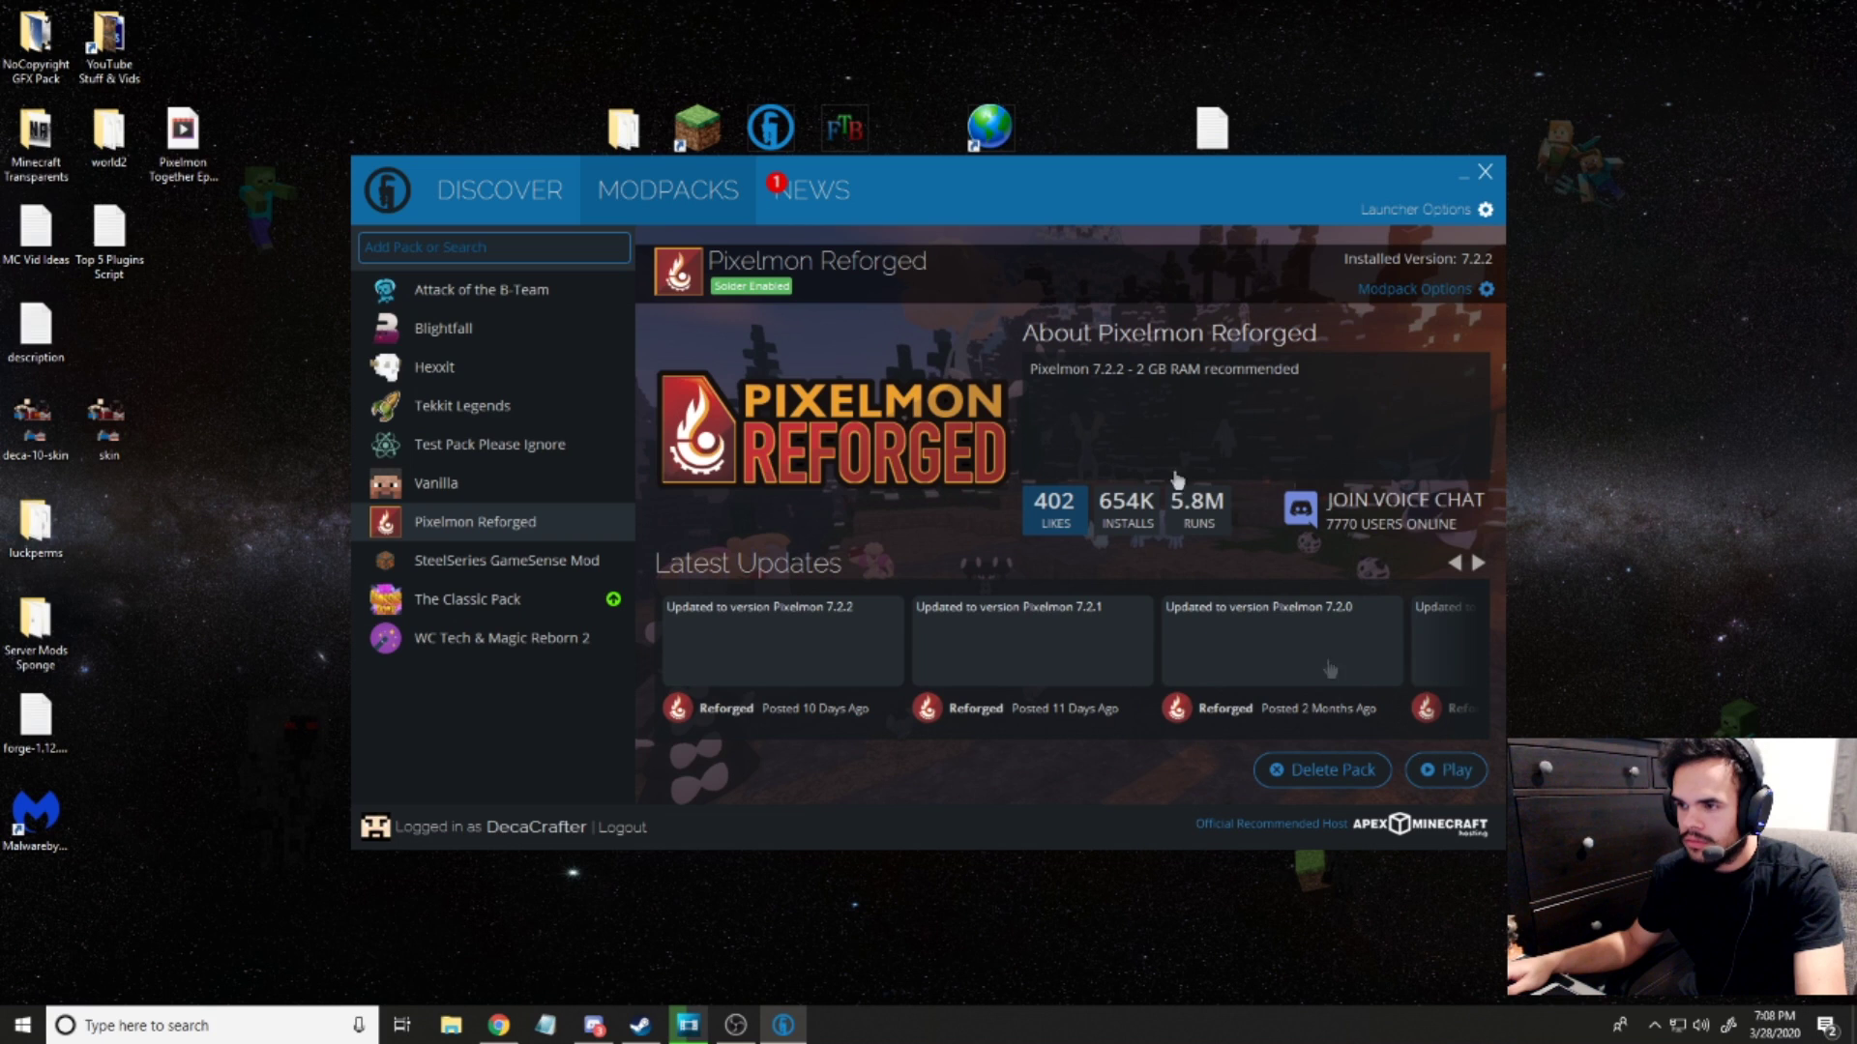
- Open the server's run file and change both -Xmx and -Xms values from 2048M to 4G
{"action": "double_click", "coordinate": [609, 152]}
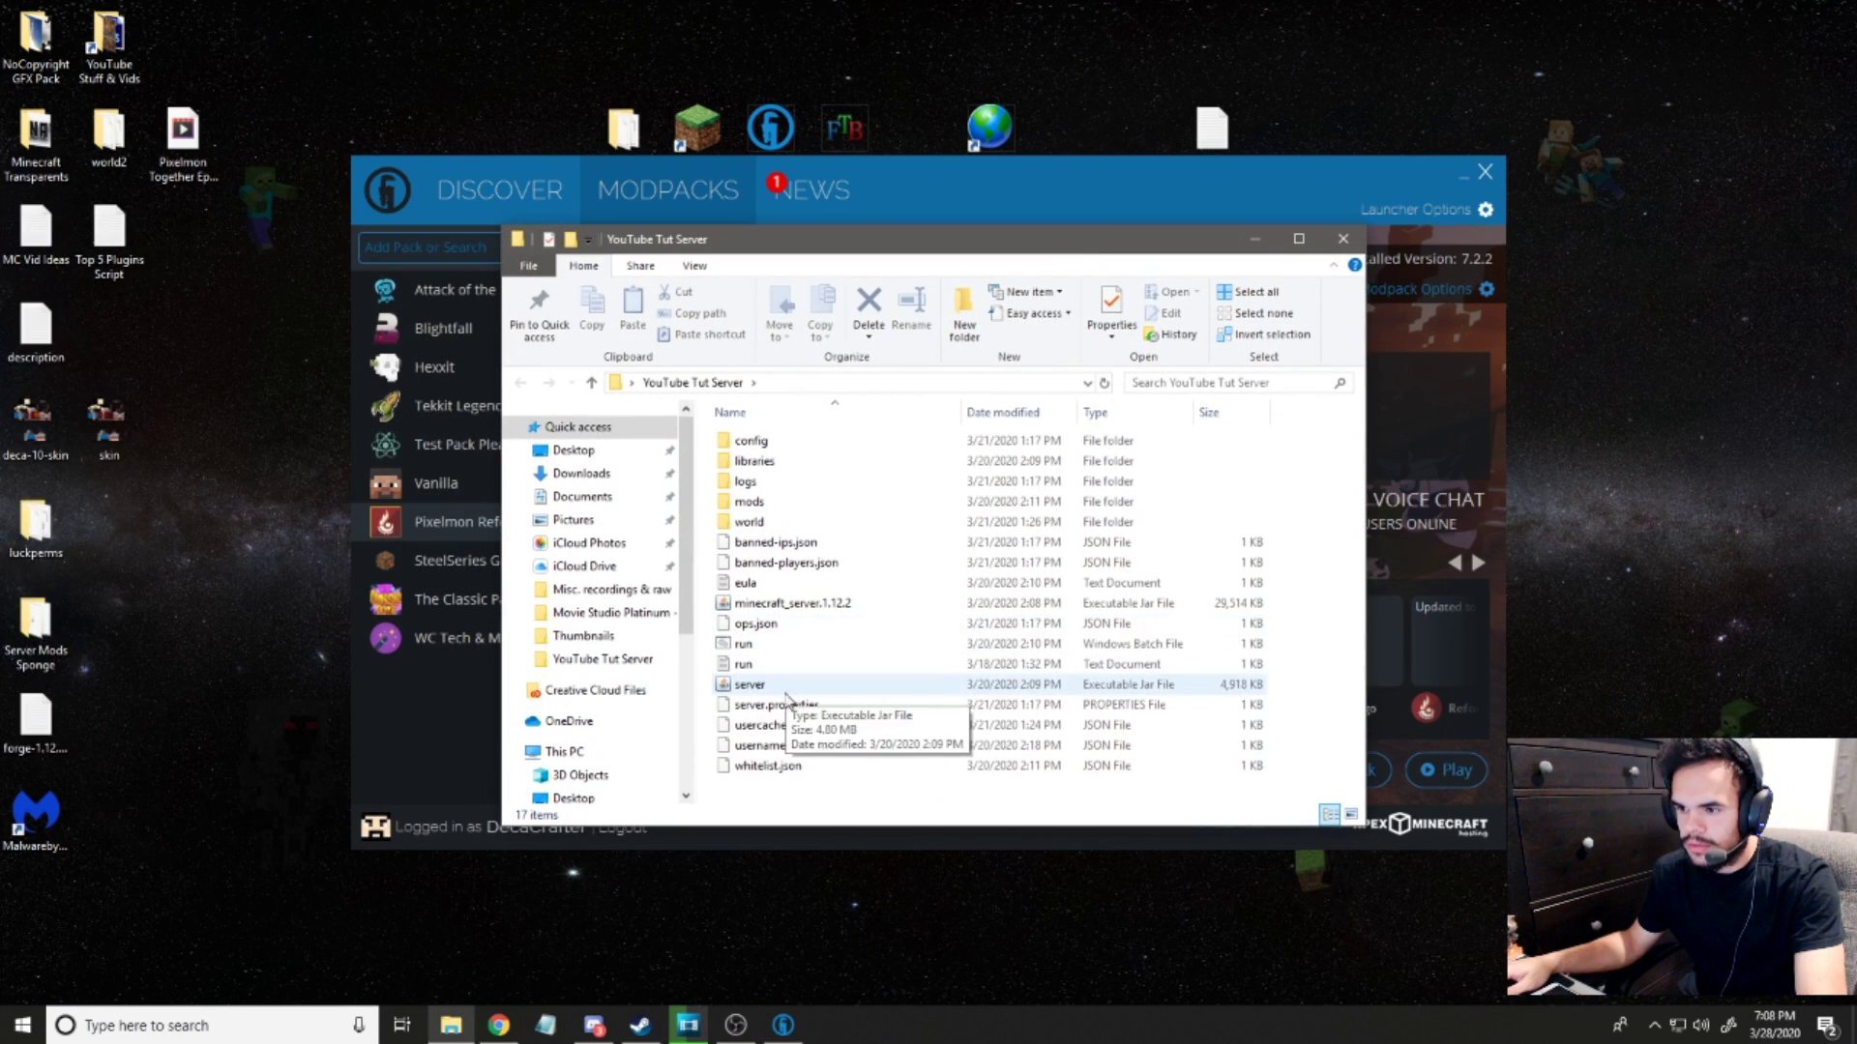
{"action": "double_click", "coordinate": [754, 663]}
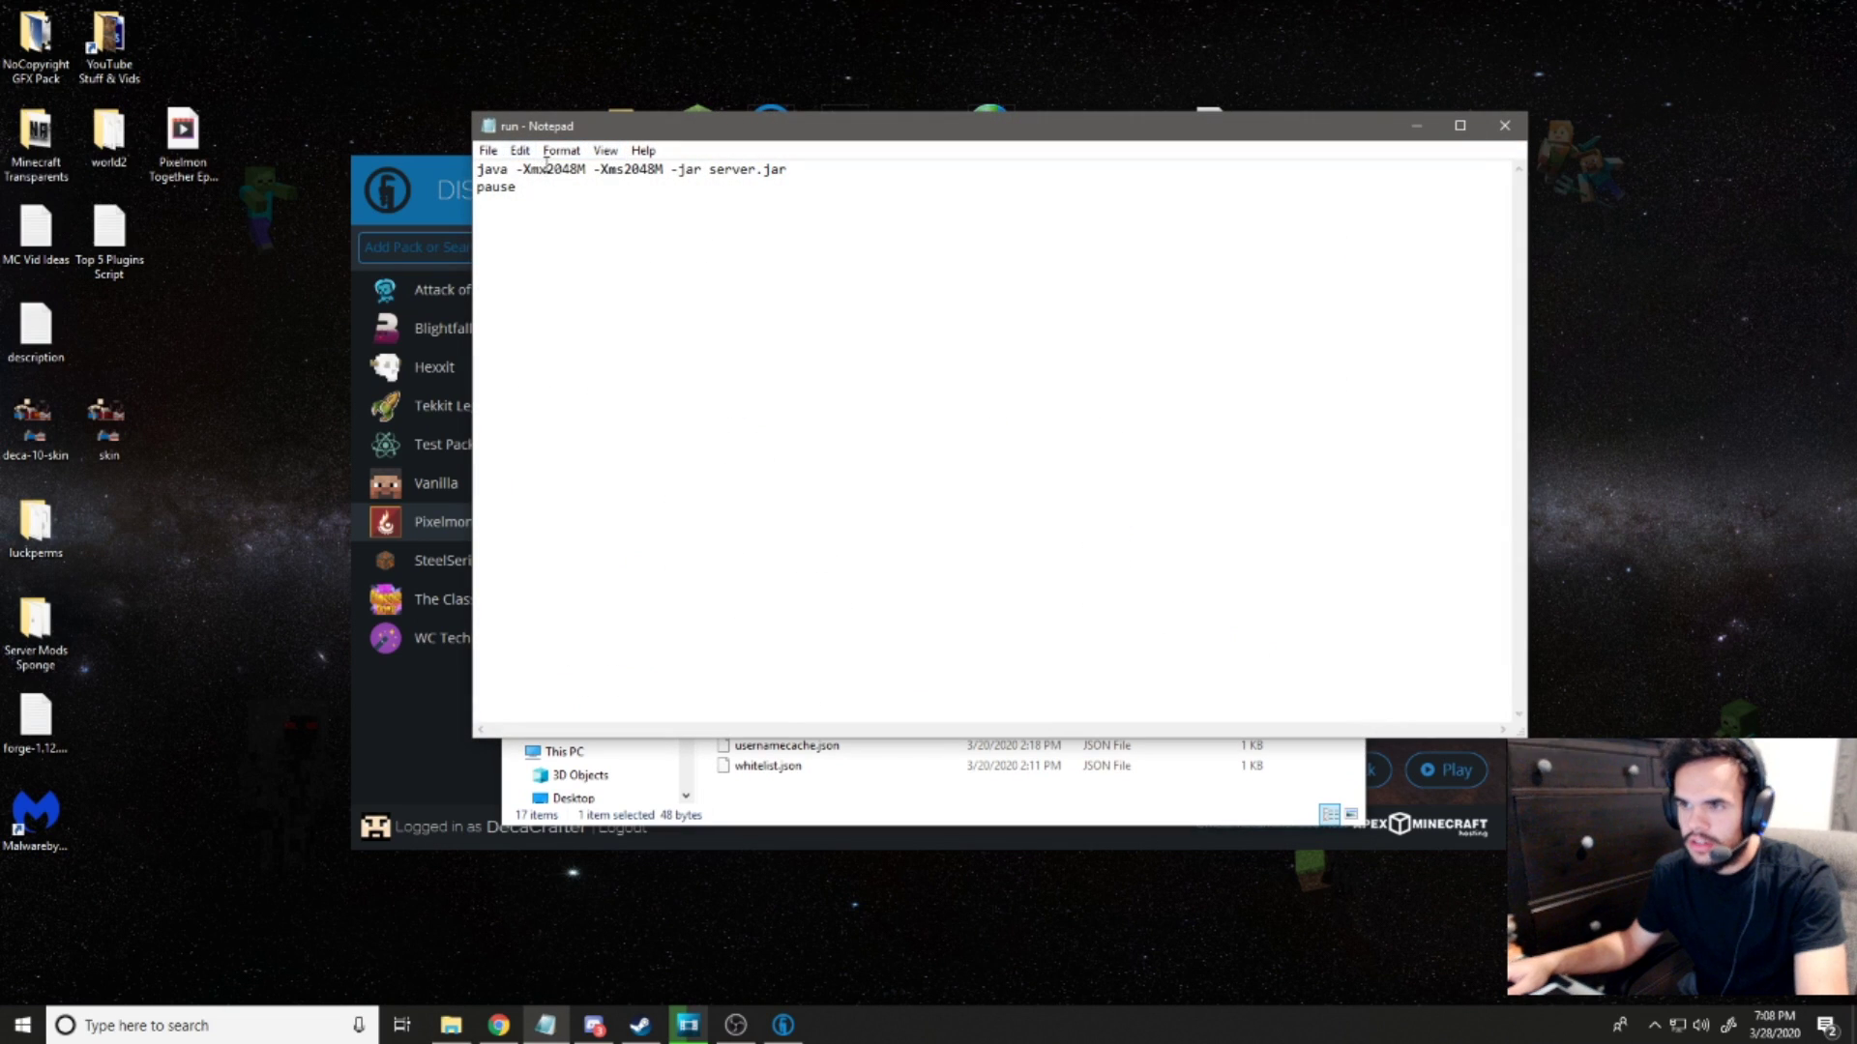
{"action": "left_click_drag", "start_coordinate": [548, 171], "coordinate": [578, 172]}
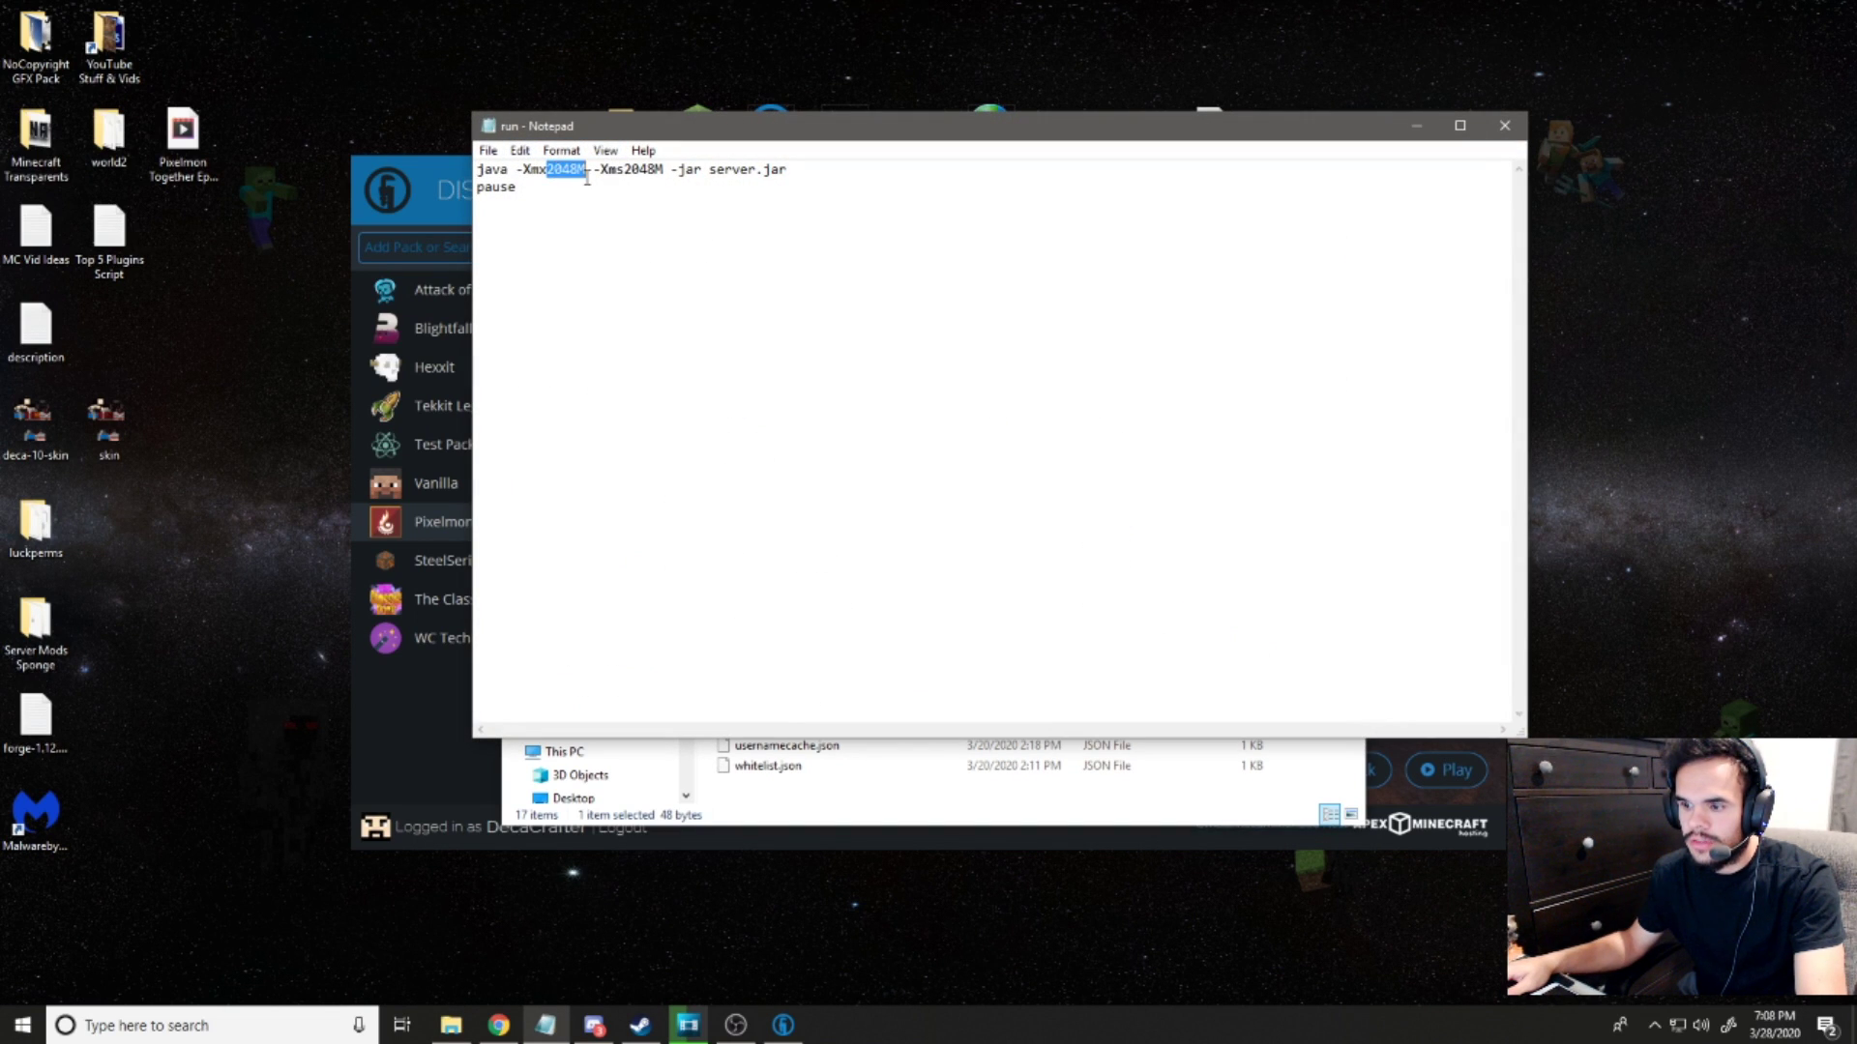
{"action": "type", "text": "4G"}
{"action": "mouse_move", "coordinate": [601, 171]}
{"action": "left_mouse_down"}
{"action": "mouse_move", "coordinate": [640, 172]}
{"action": "mouse_move", "coordinate": [617, 172]}
{"action": "left_mouse_up"}
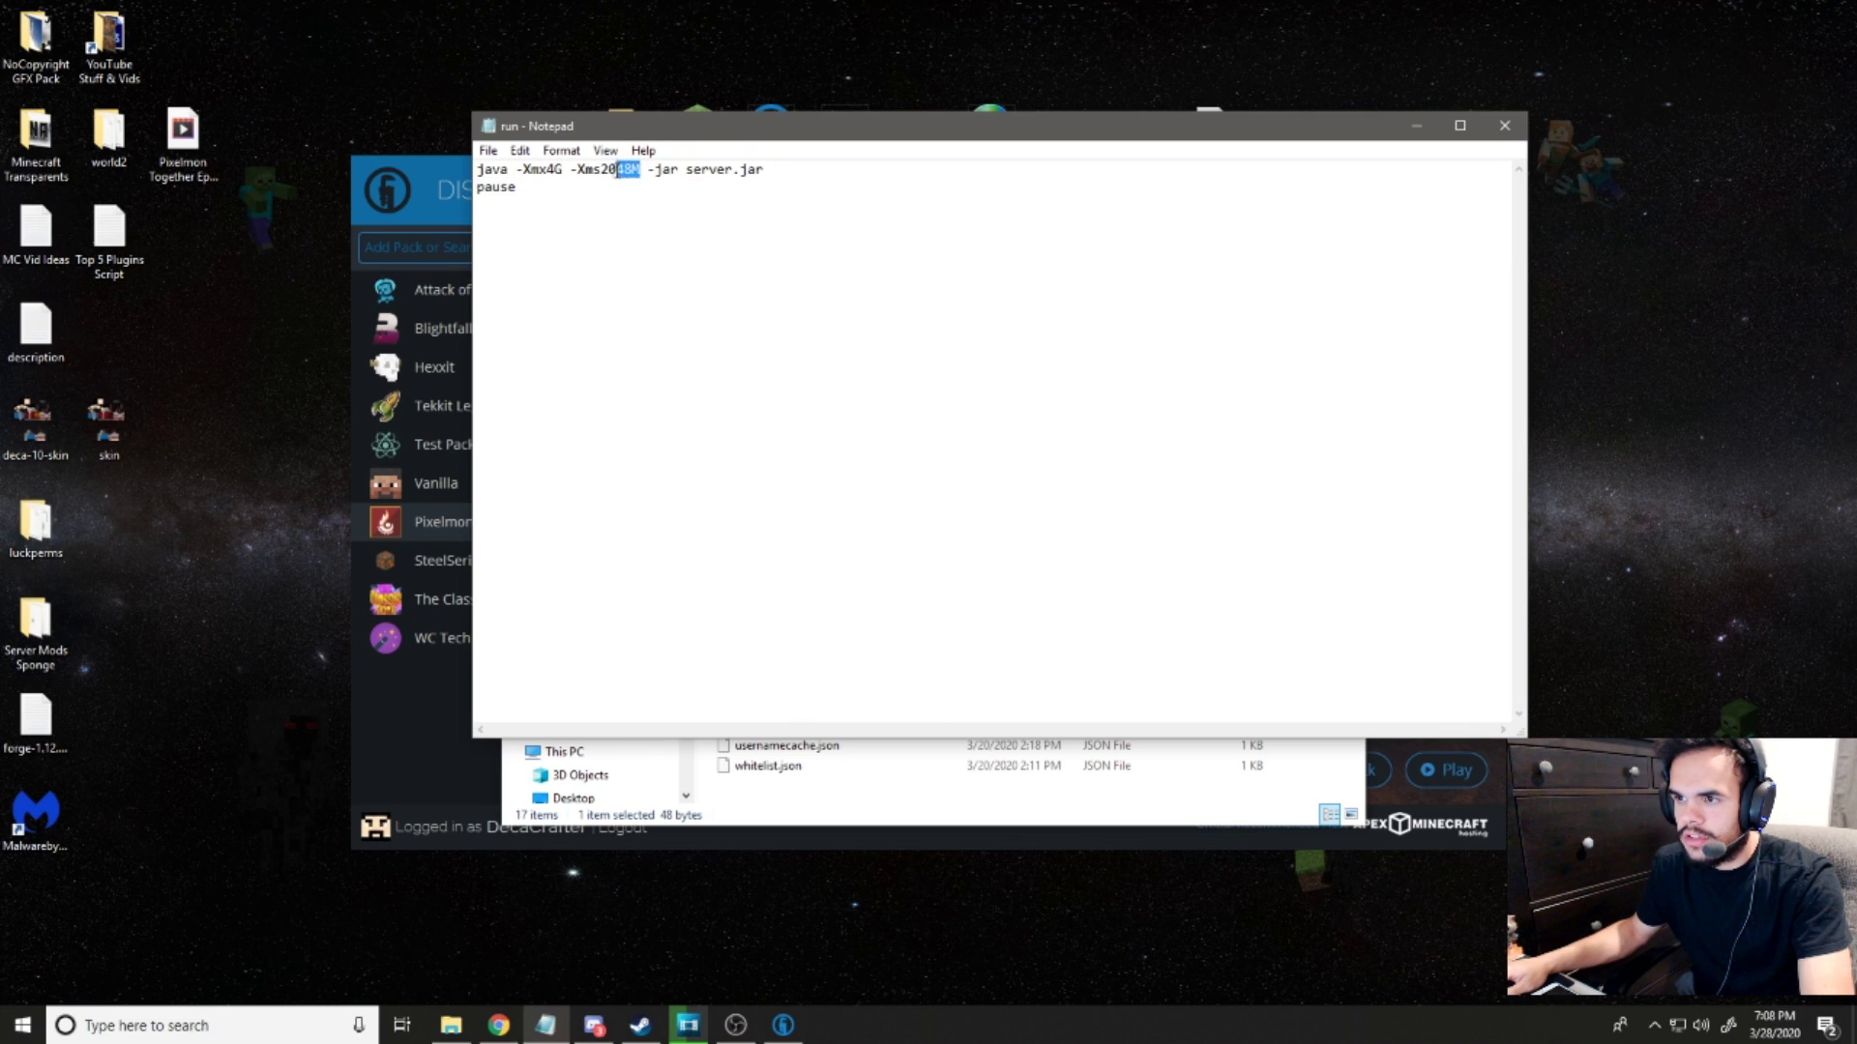
{"action": "type", "text": "4G"}
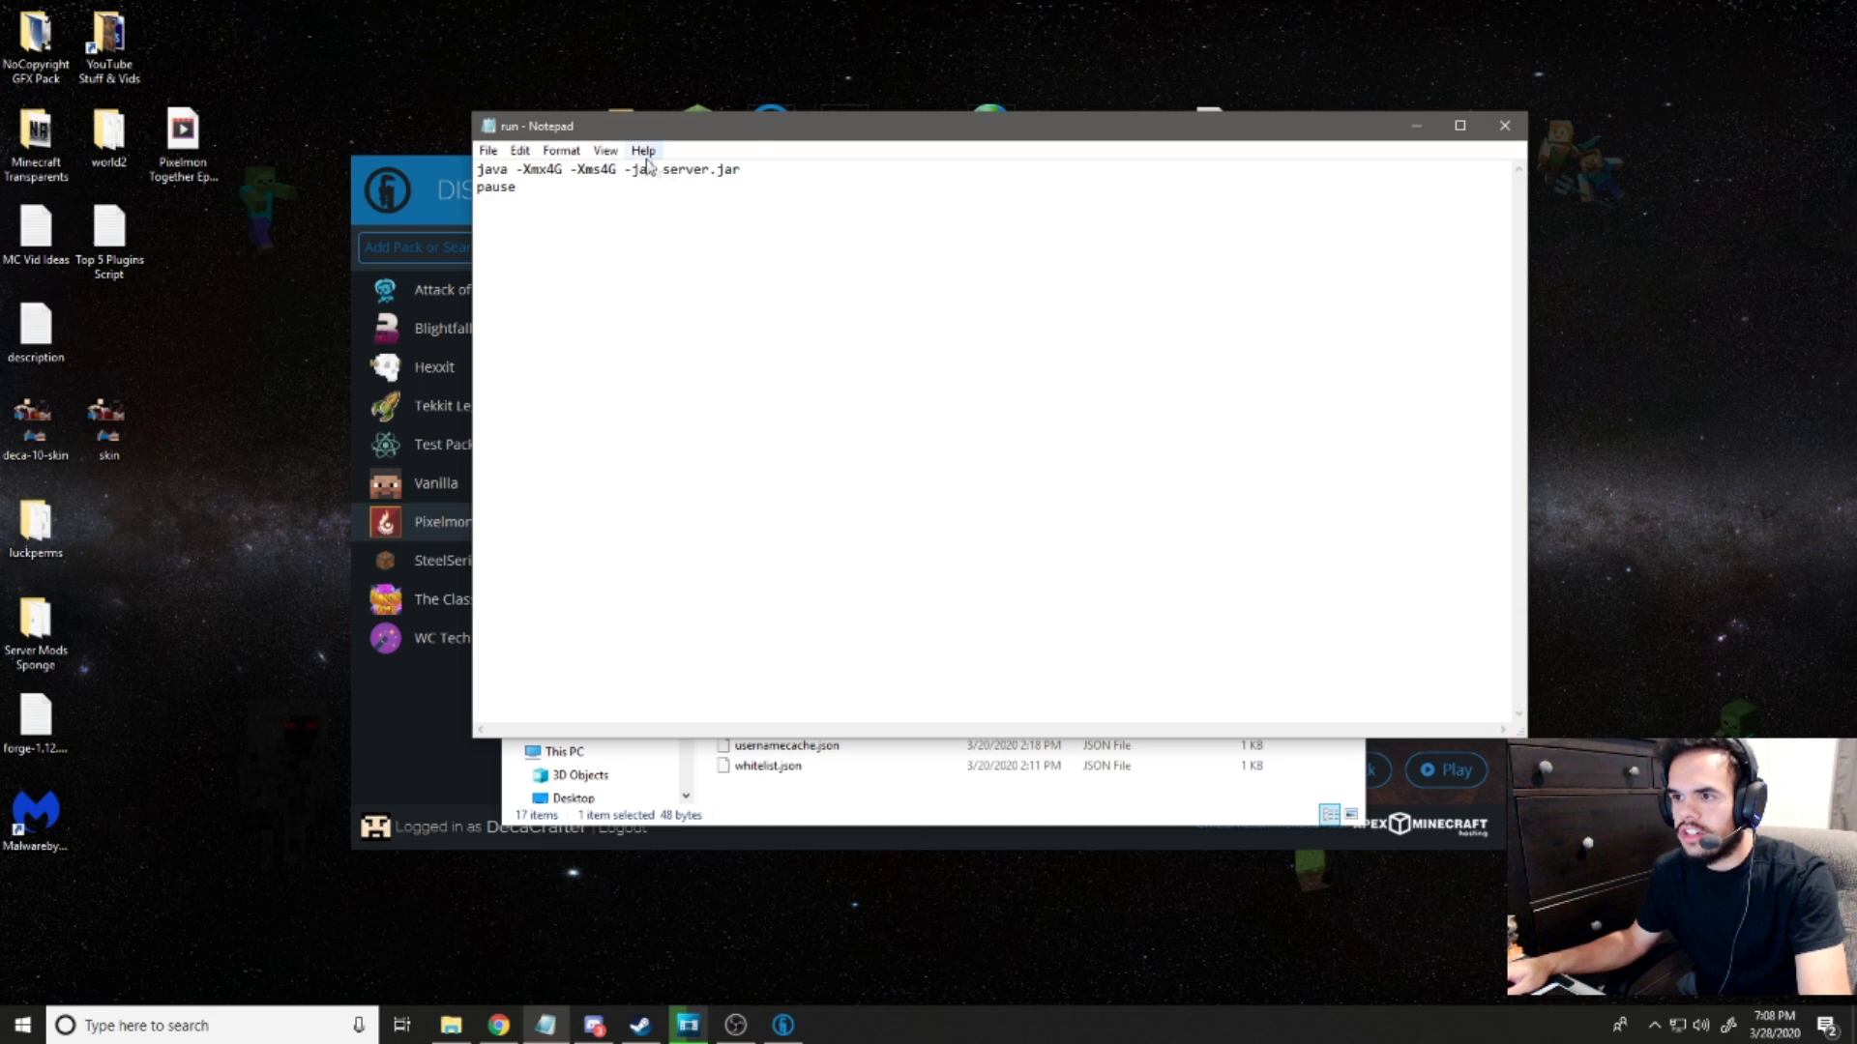
- Save the edited file as run.bat, replacing the existing one, then close Notepad and the folder
{"action": "left_click", "coordinate": [1505, 125]}
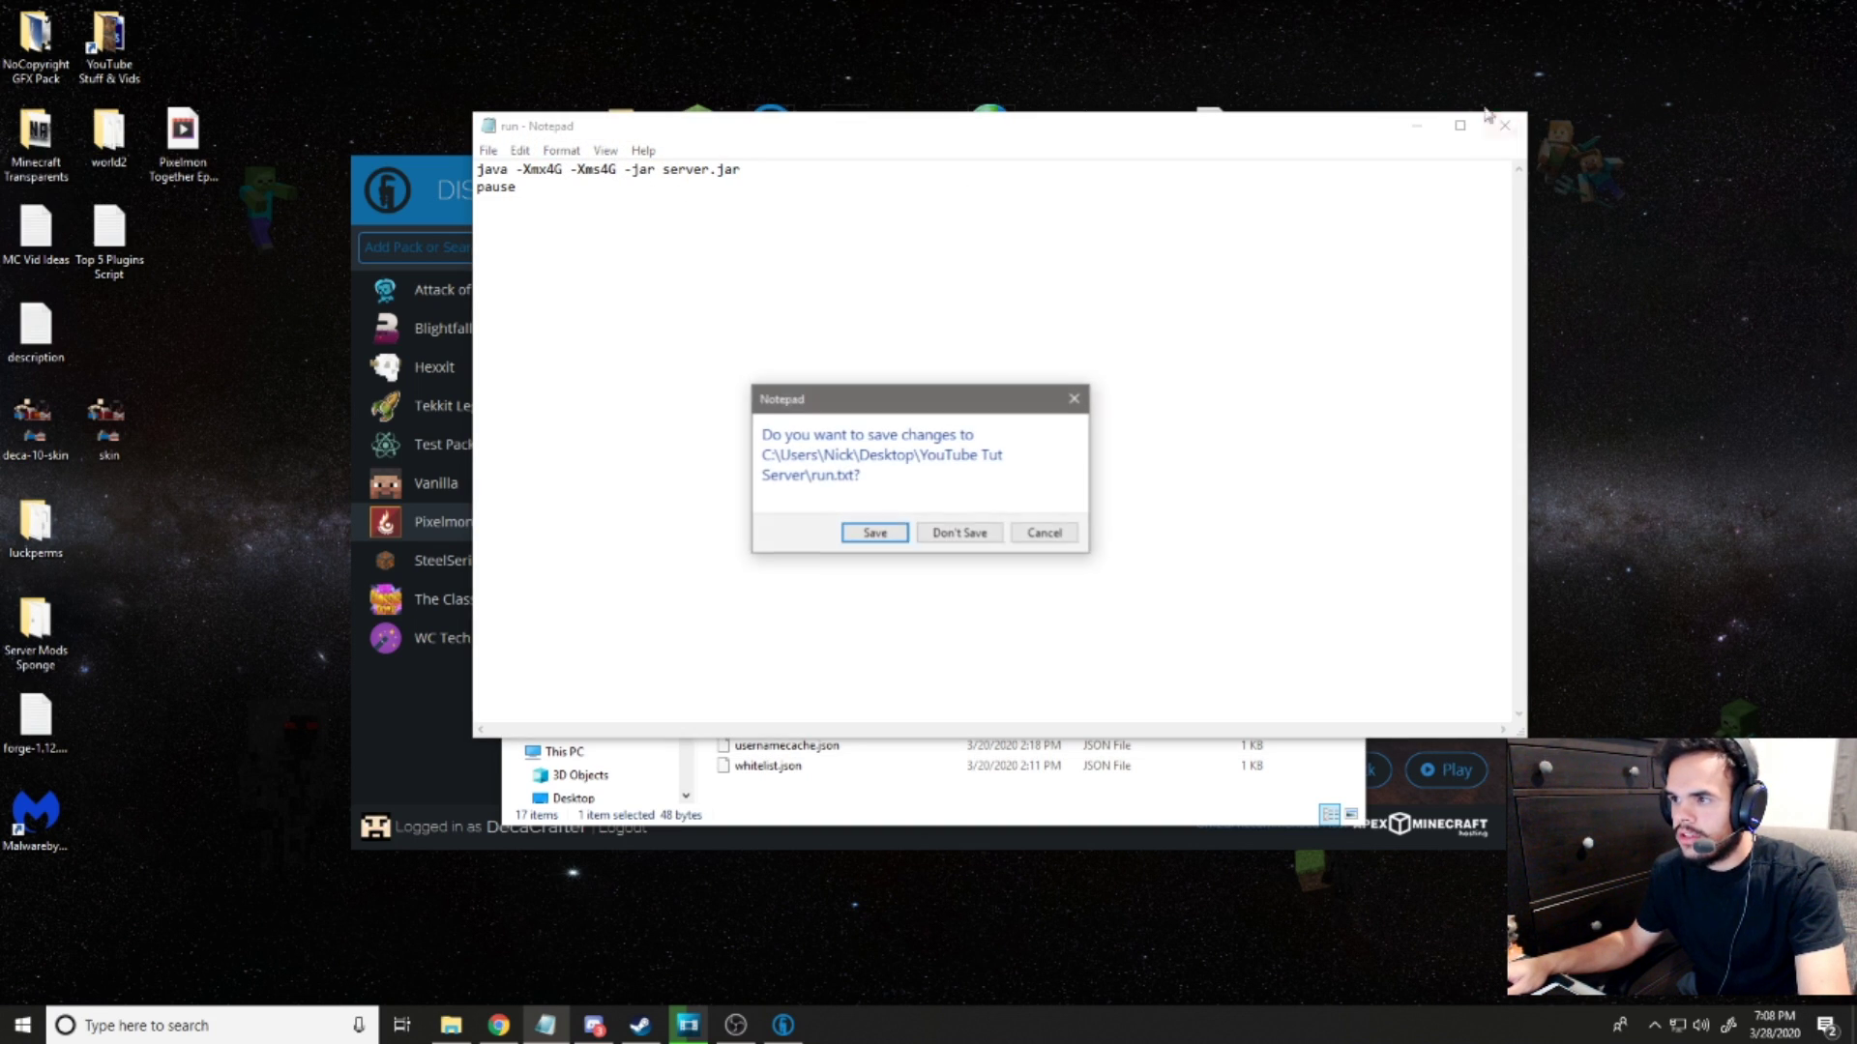
{"action": "left_click", "coordinate": [1044, 537]}
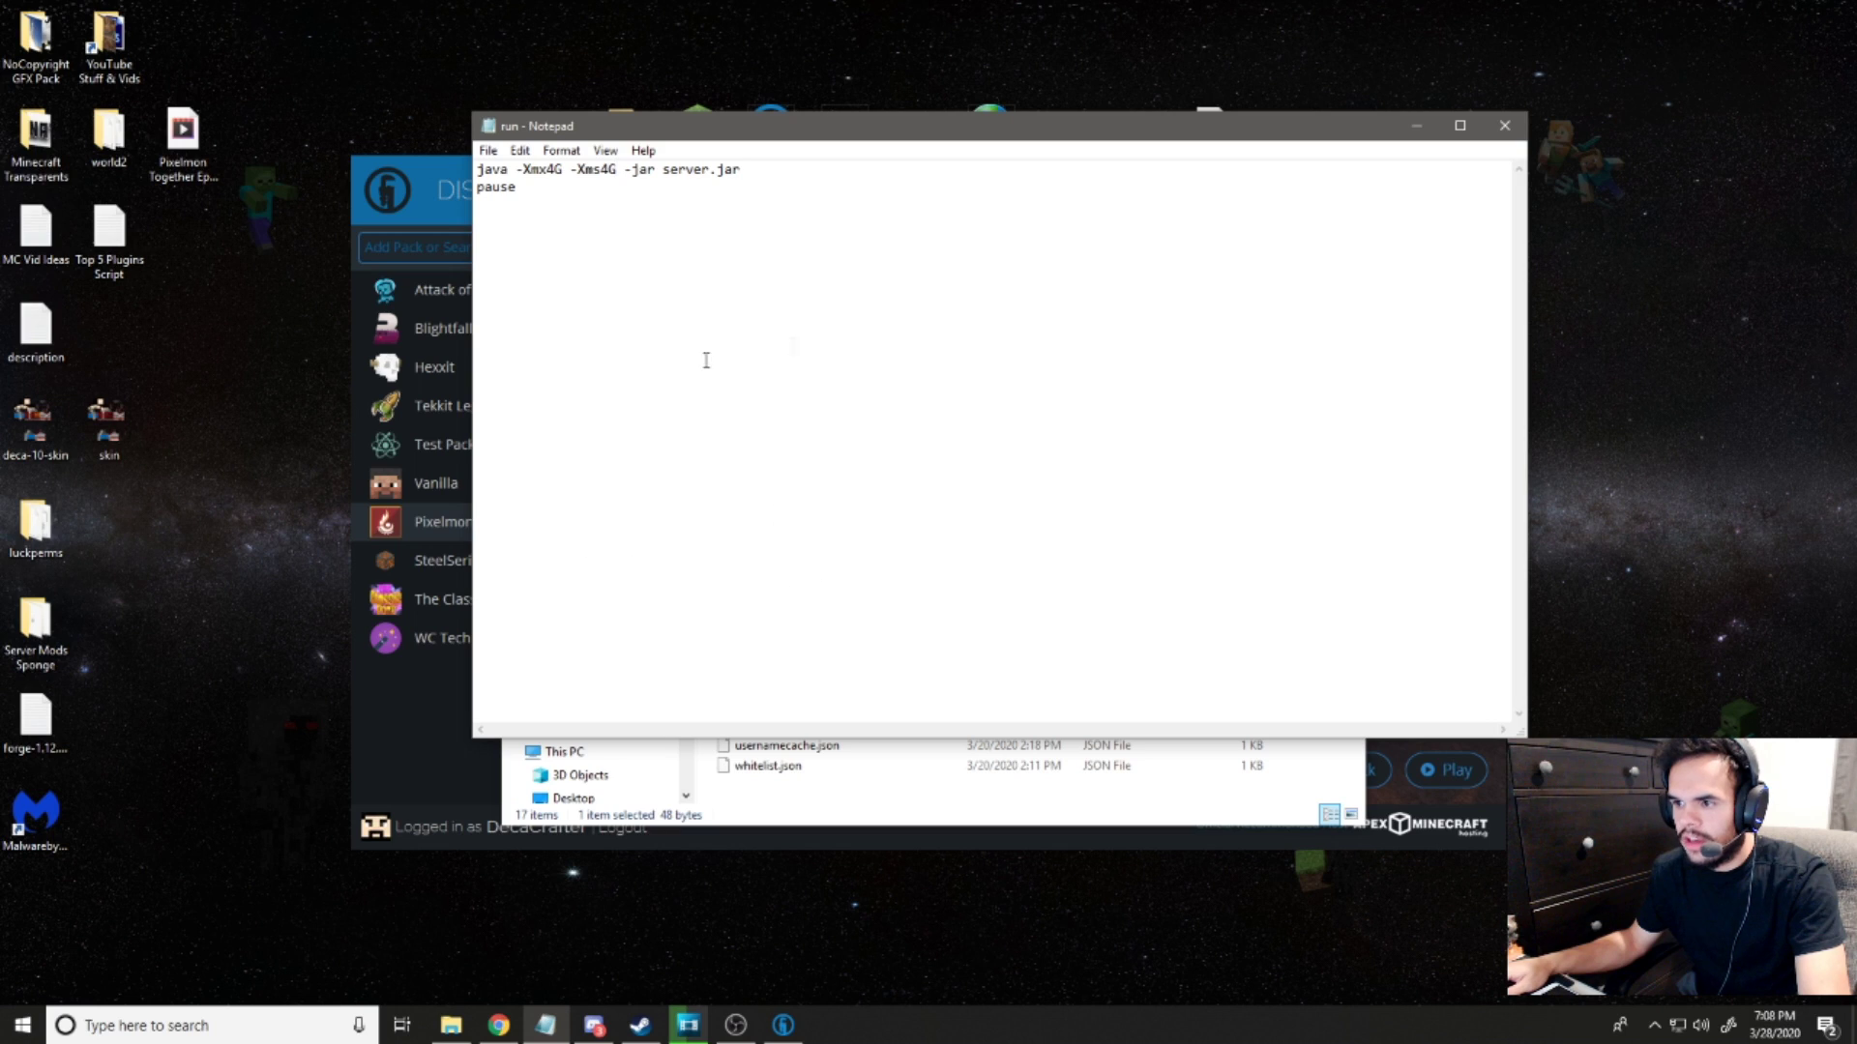
{"action": "left_click", "coordinate": [1505, 125]}
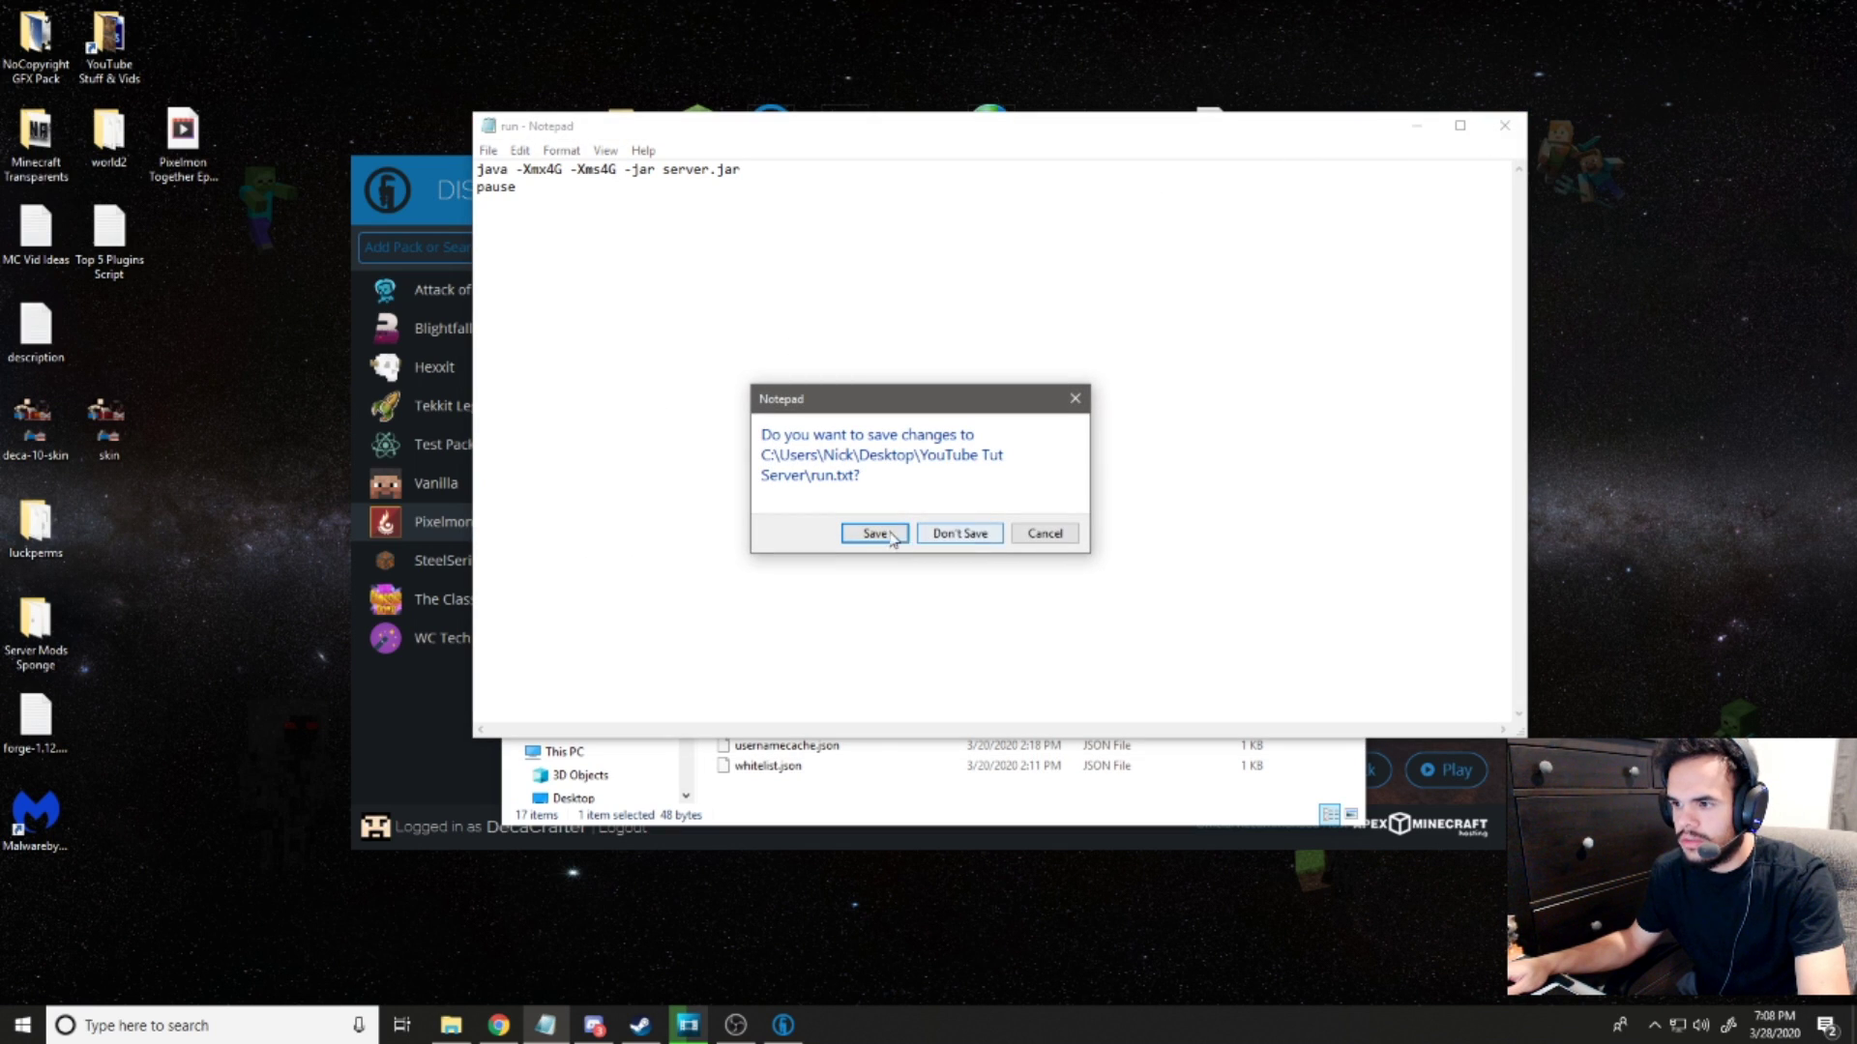
{"action": "left_click", "coordinate": [1040, 534]}
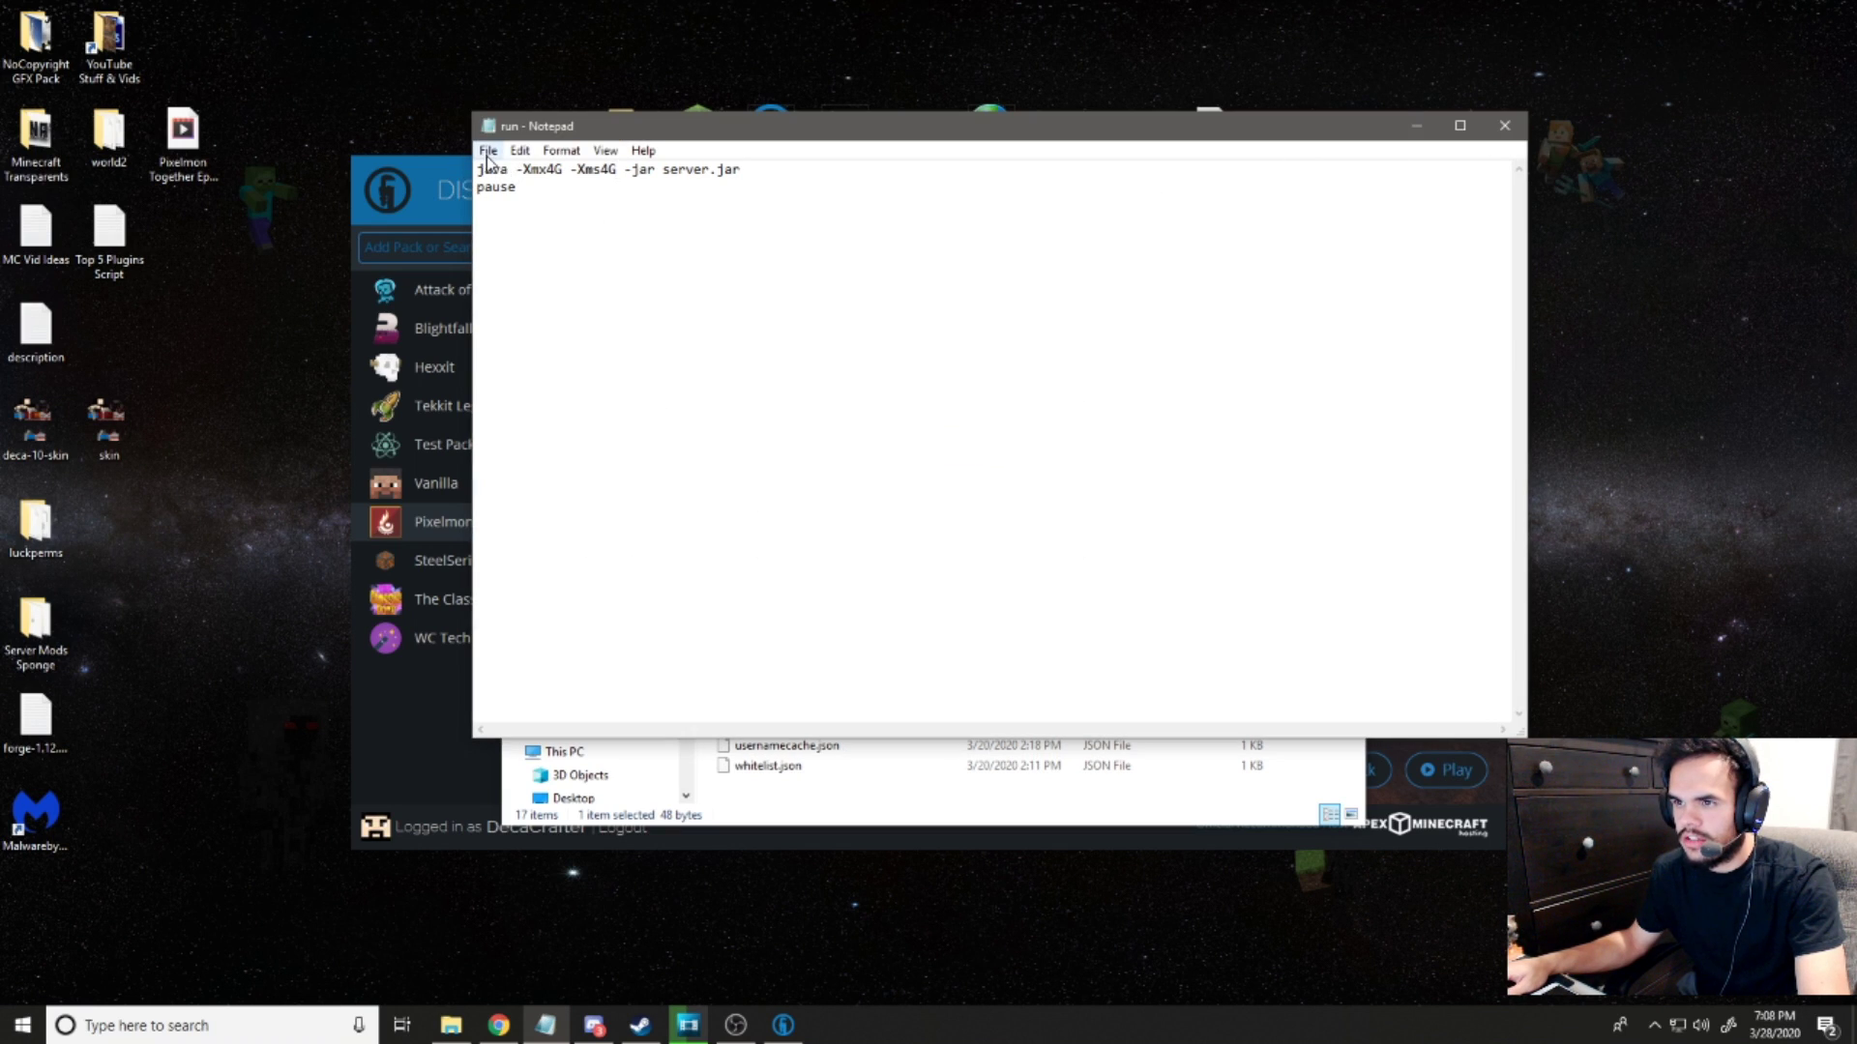
{"action": "left_click", "coordinate": [488, 151]}
{"action": "left_click", "coordinate": [522, 238]}
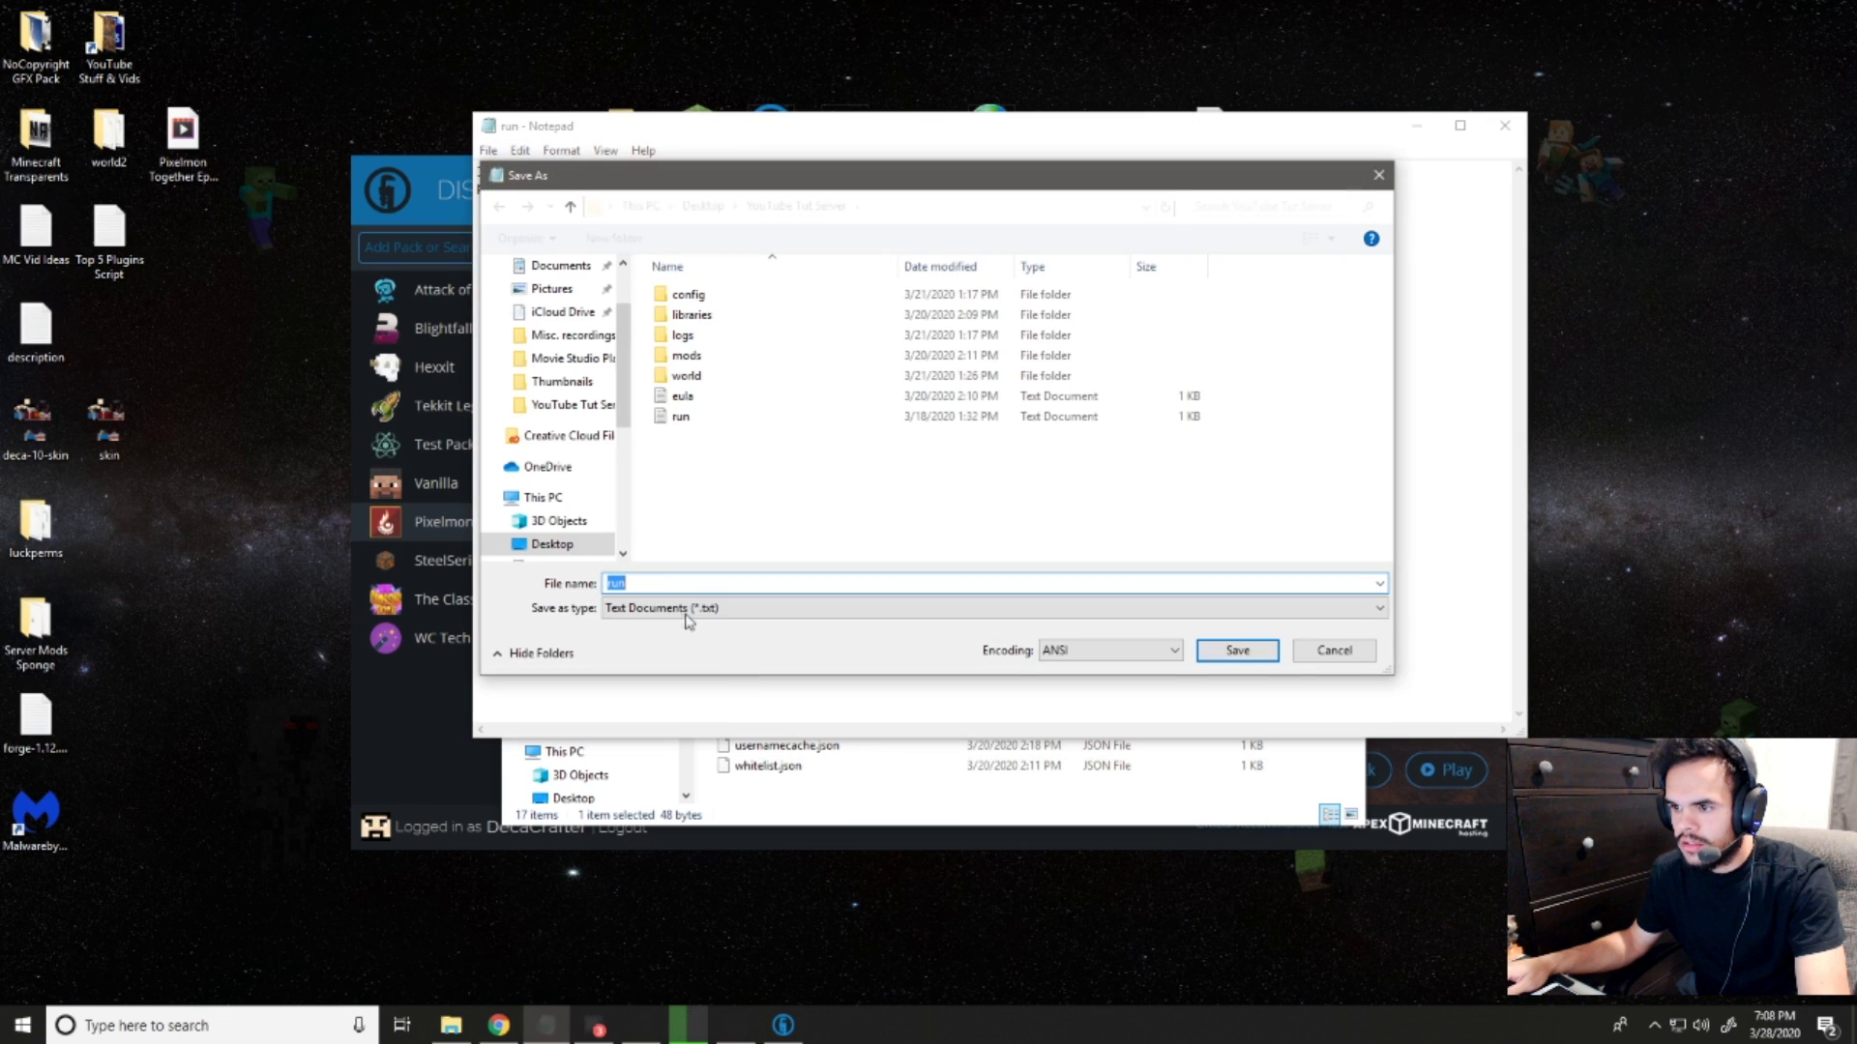
{"action": "left_click", "coordinate": [671, 584]}
{"action": "type", "text": ".b"}
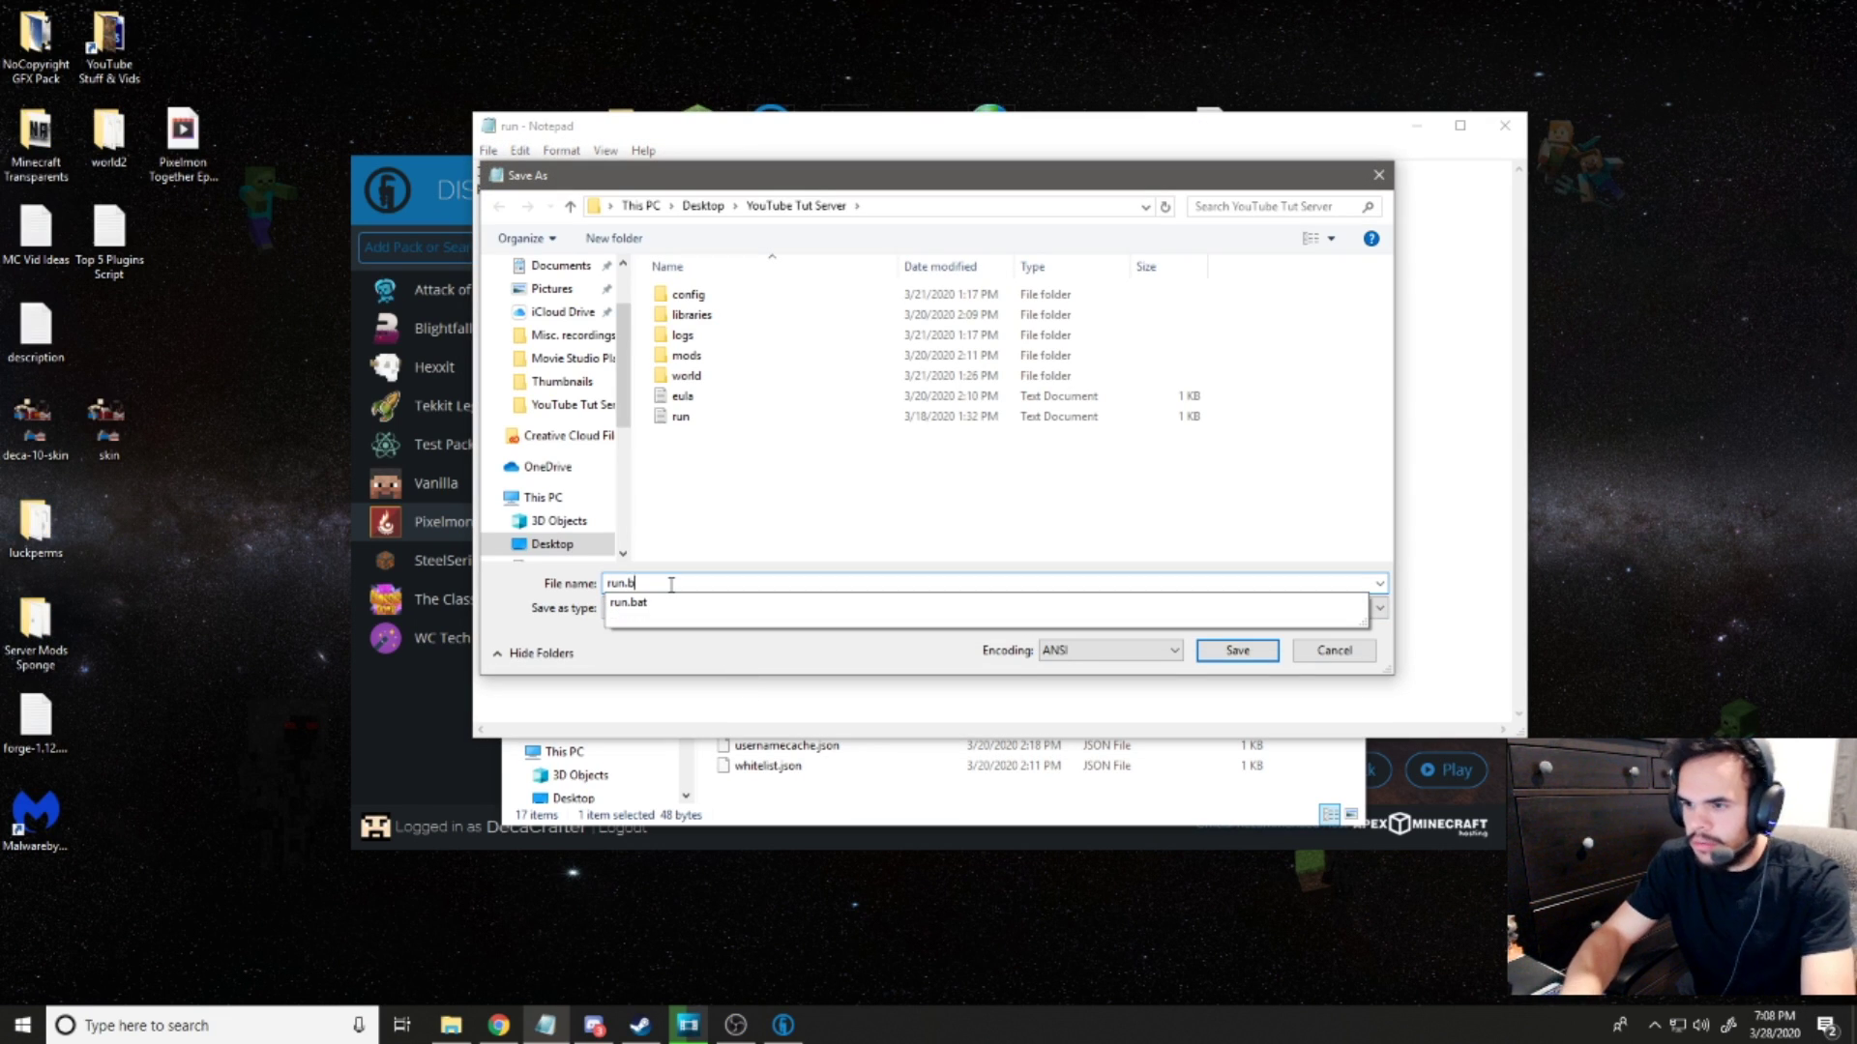
{"action": "type", "text": "at"}
{"action": "key", "text": "Return"}
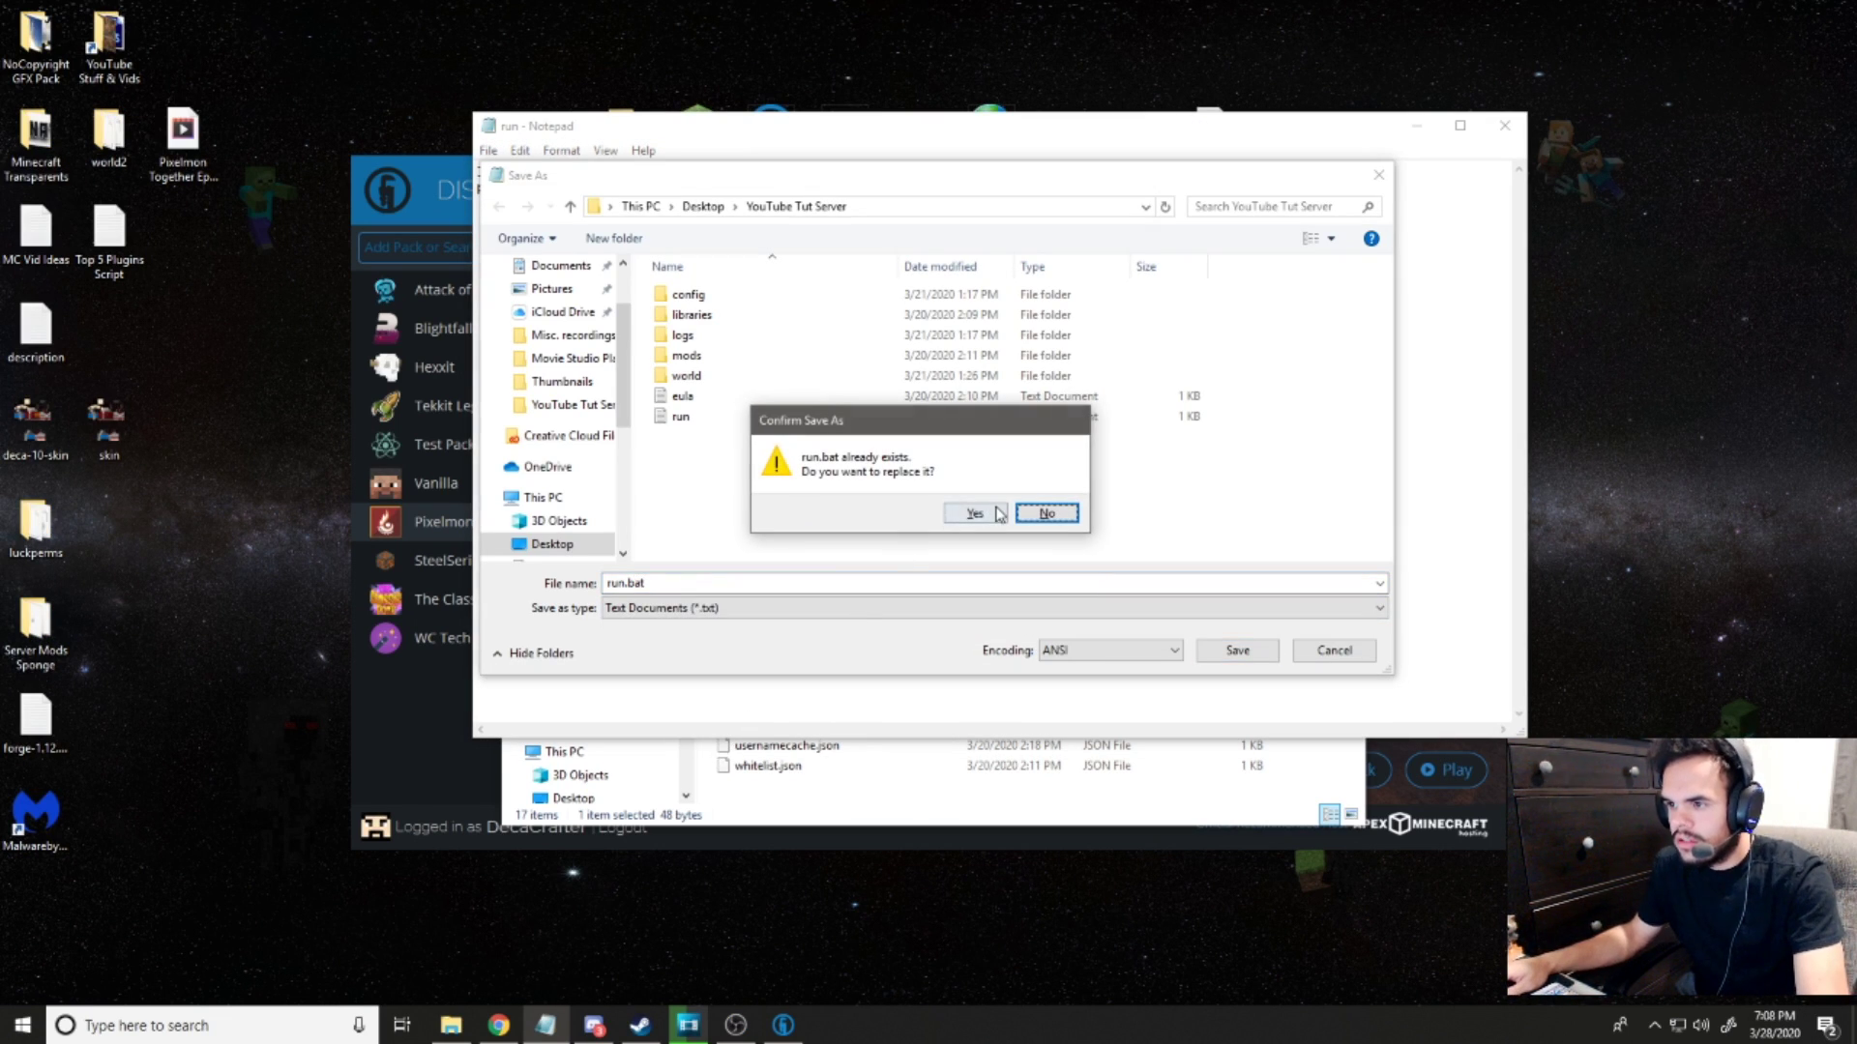
{"action": "left_click", "coordinate": [976, 512]}
{"action": "left_click", "coordinate": [1504, 126]}
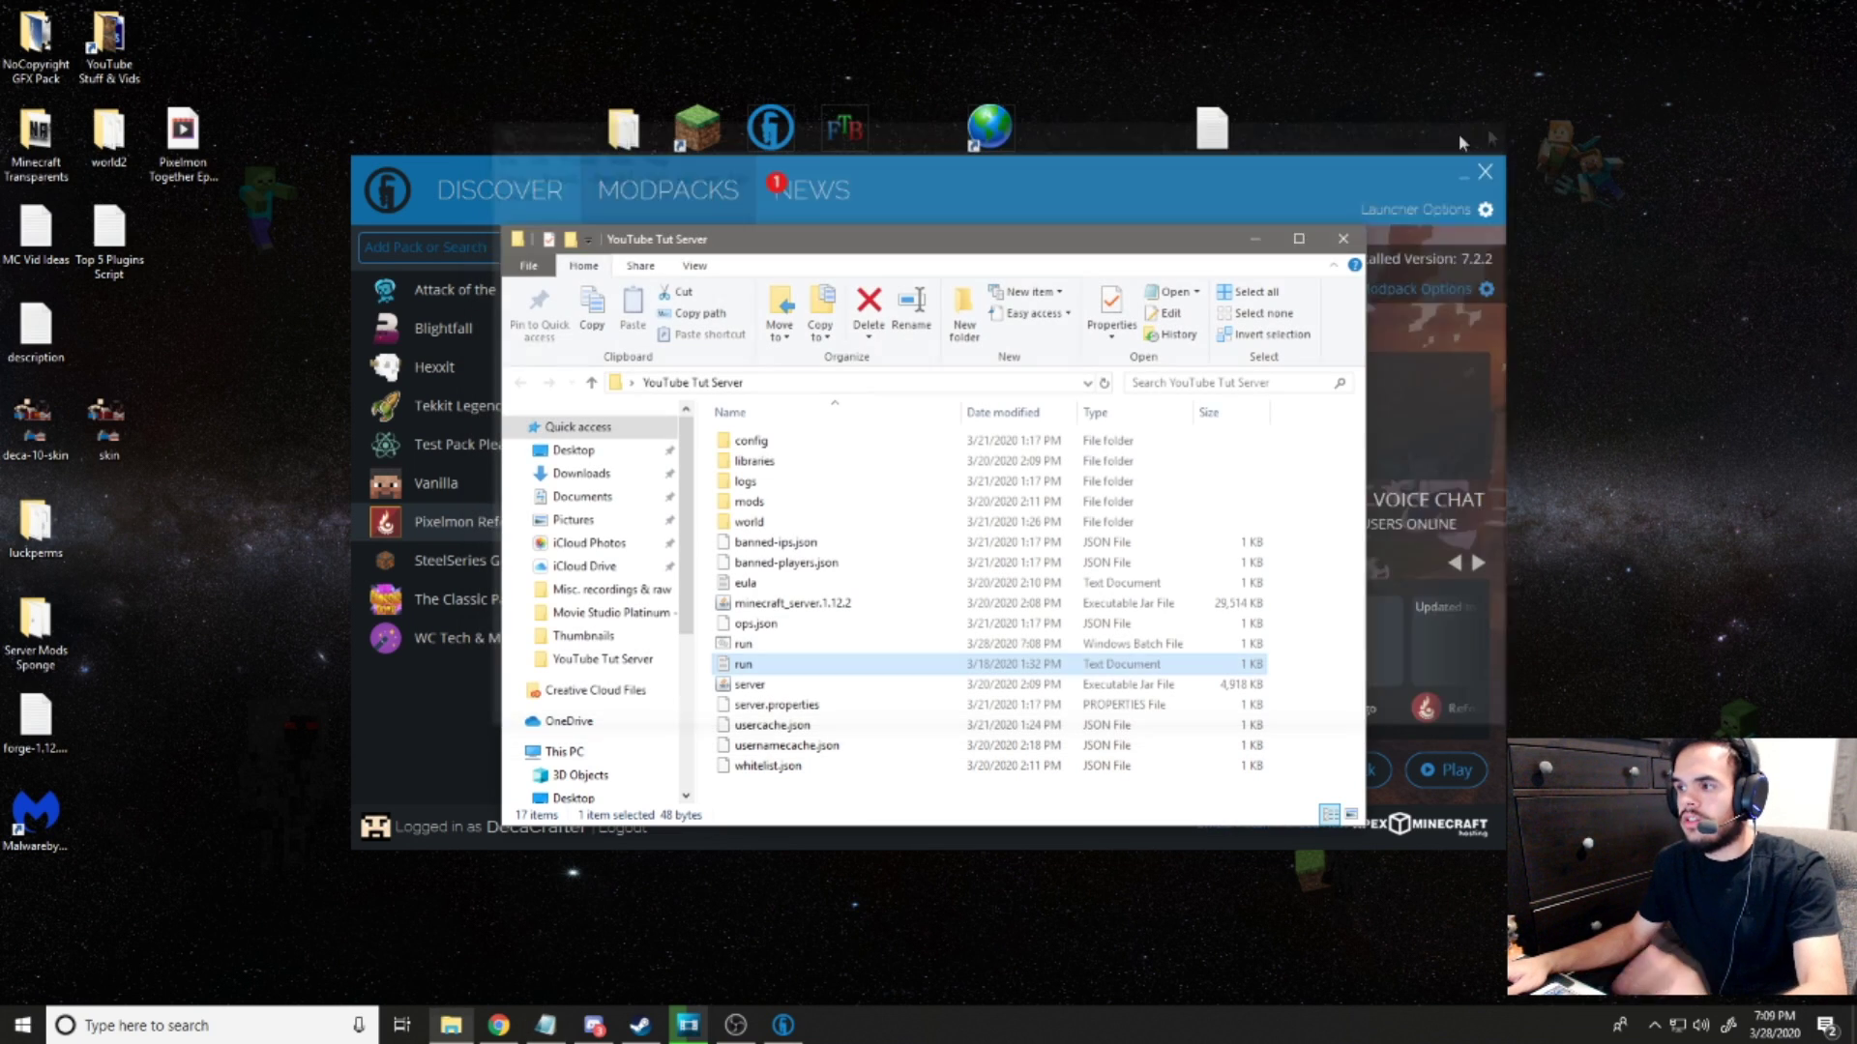
{"action": "left_click", "coordinate": [1344, 239]}
- Launch Pixelmon Reforged, open the Multiplayer server list, and allow Java through the Windows Firewall
{"action": "left_click", "coordinate": [1446, 785]}
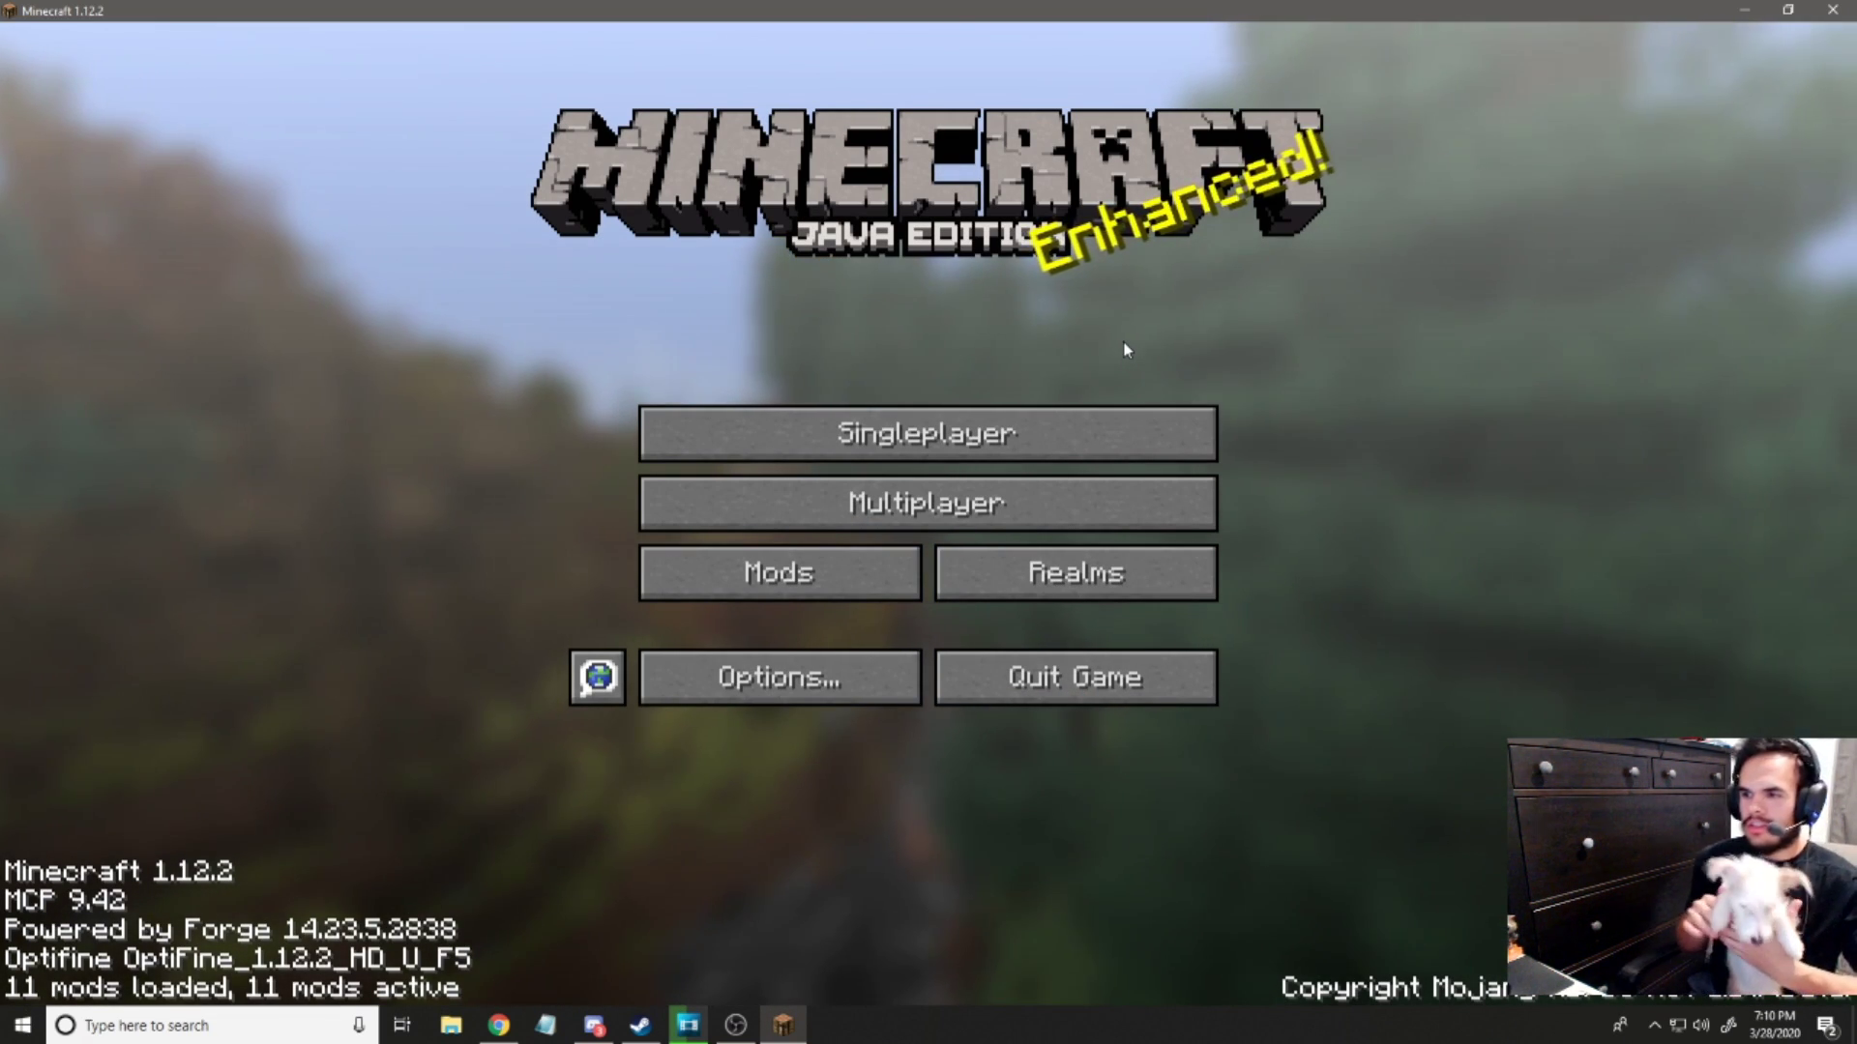
{"action": "left_click", "coordinate": [834, 498]}
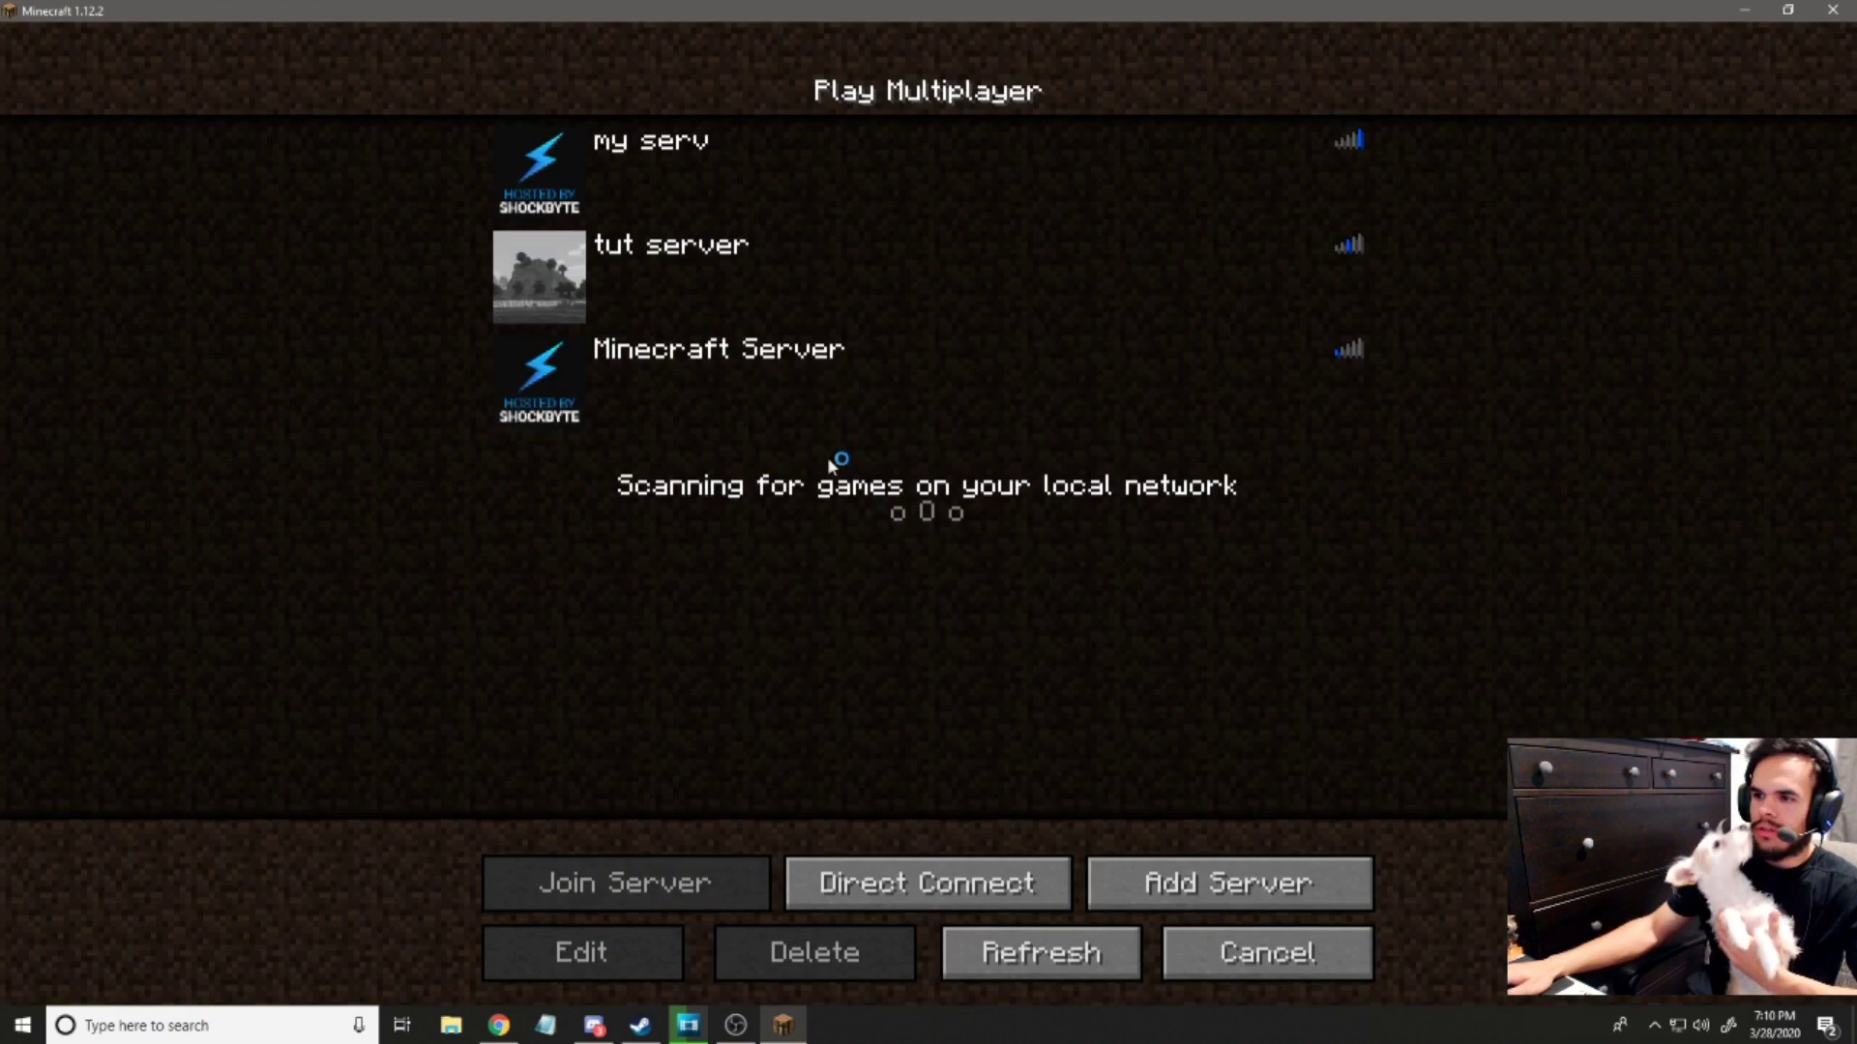
{"action": "left_click", "coordinate": [1038, 680]}
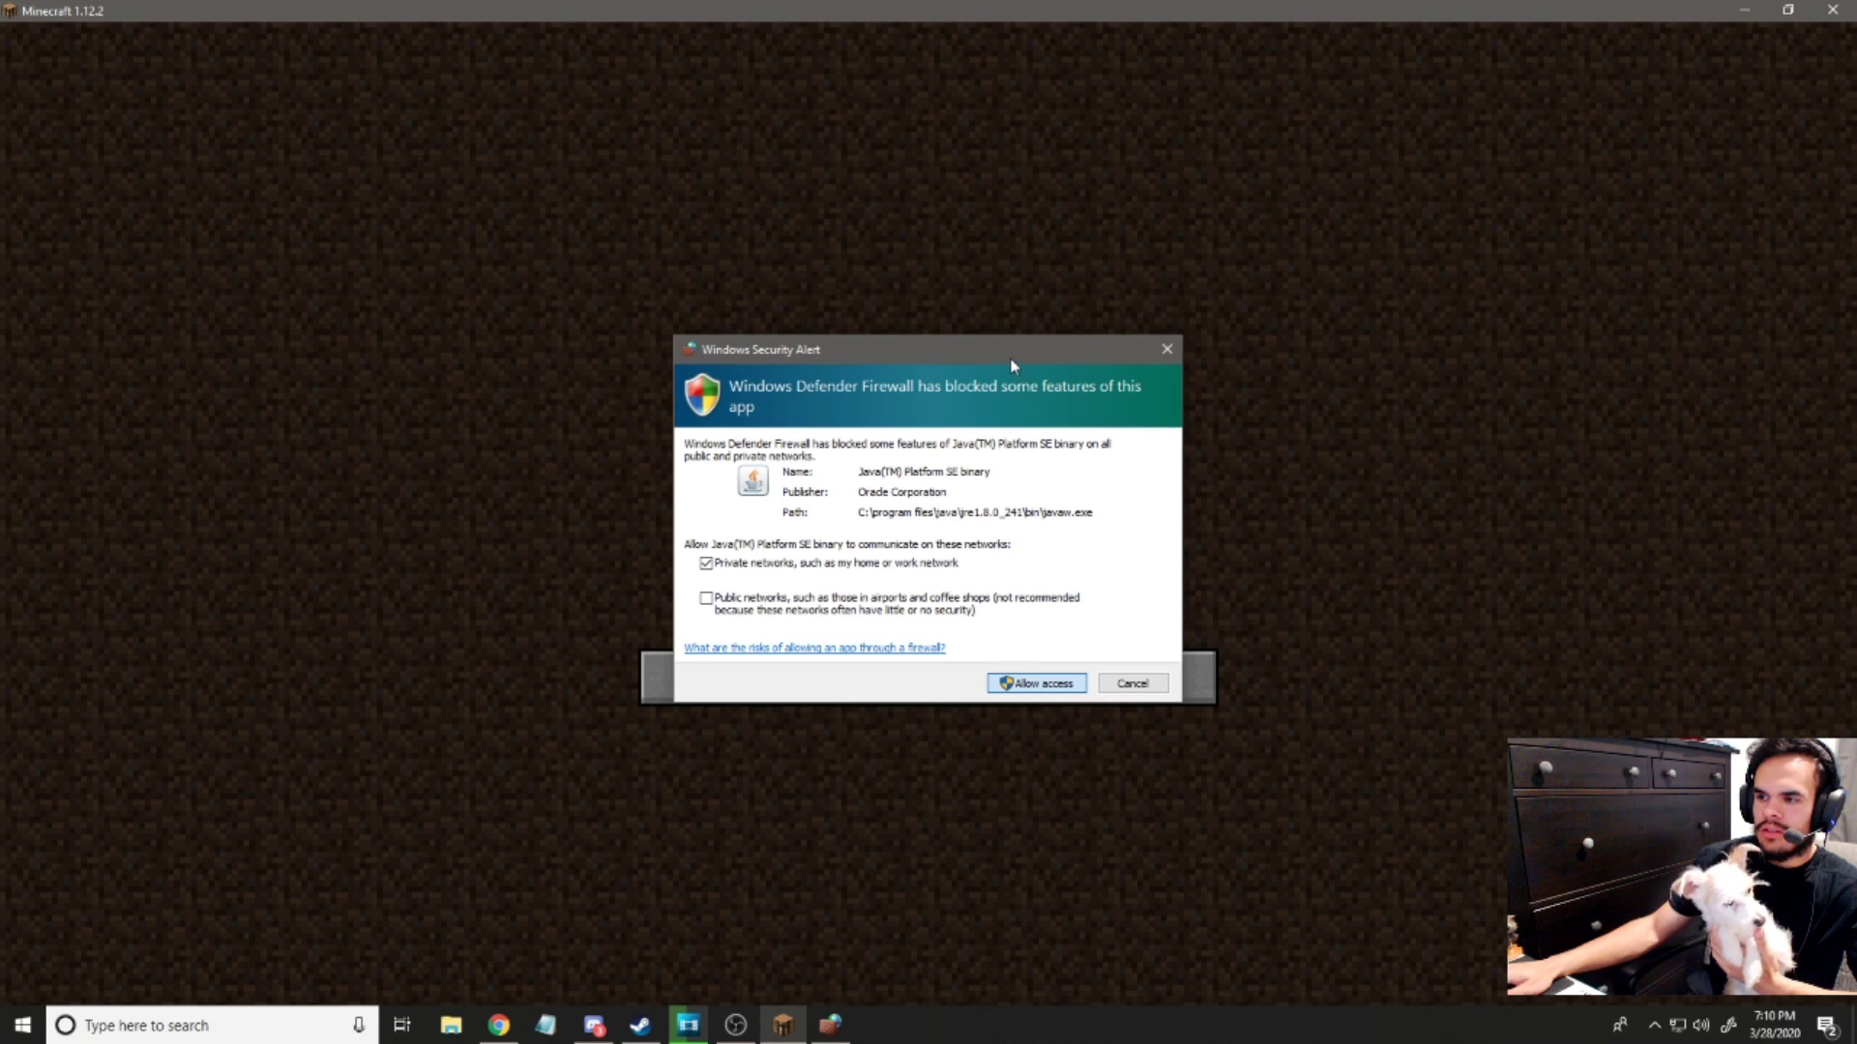
{"action": "key", "text": "Return"}
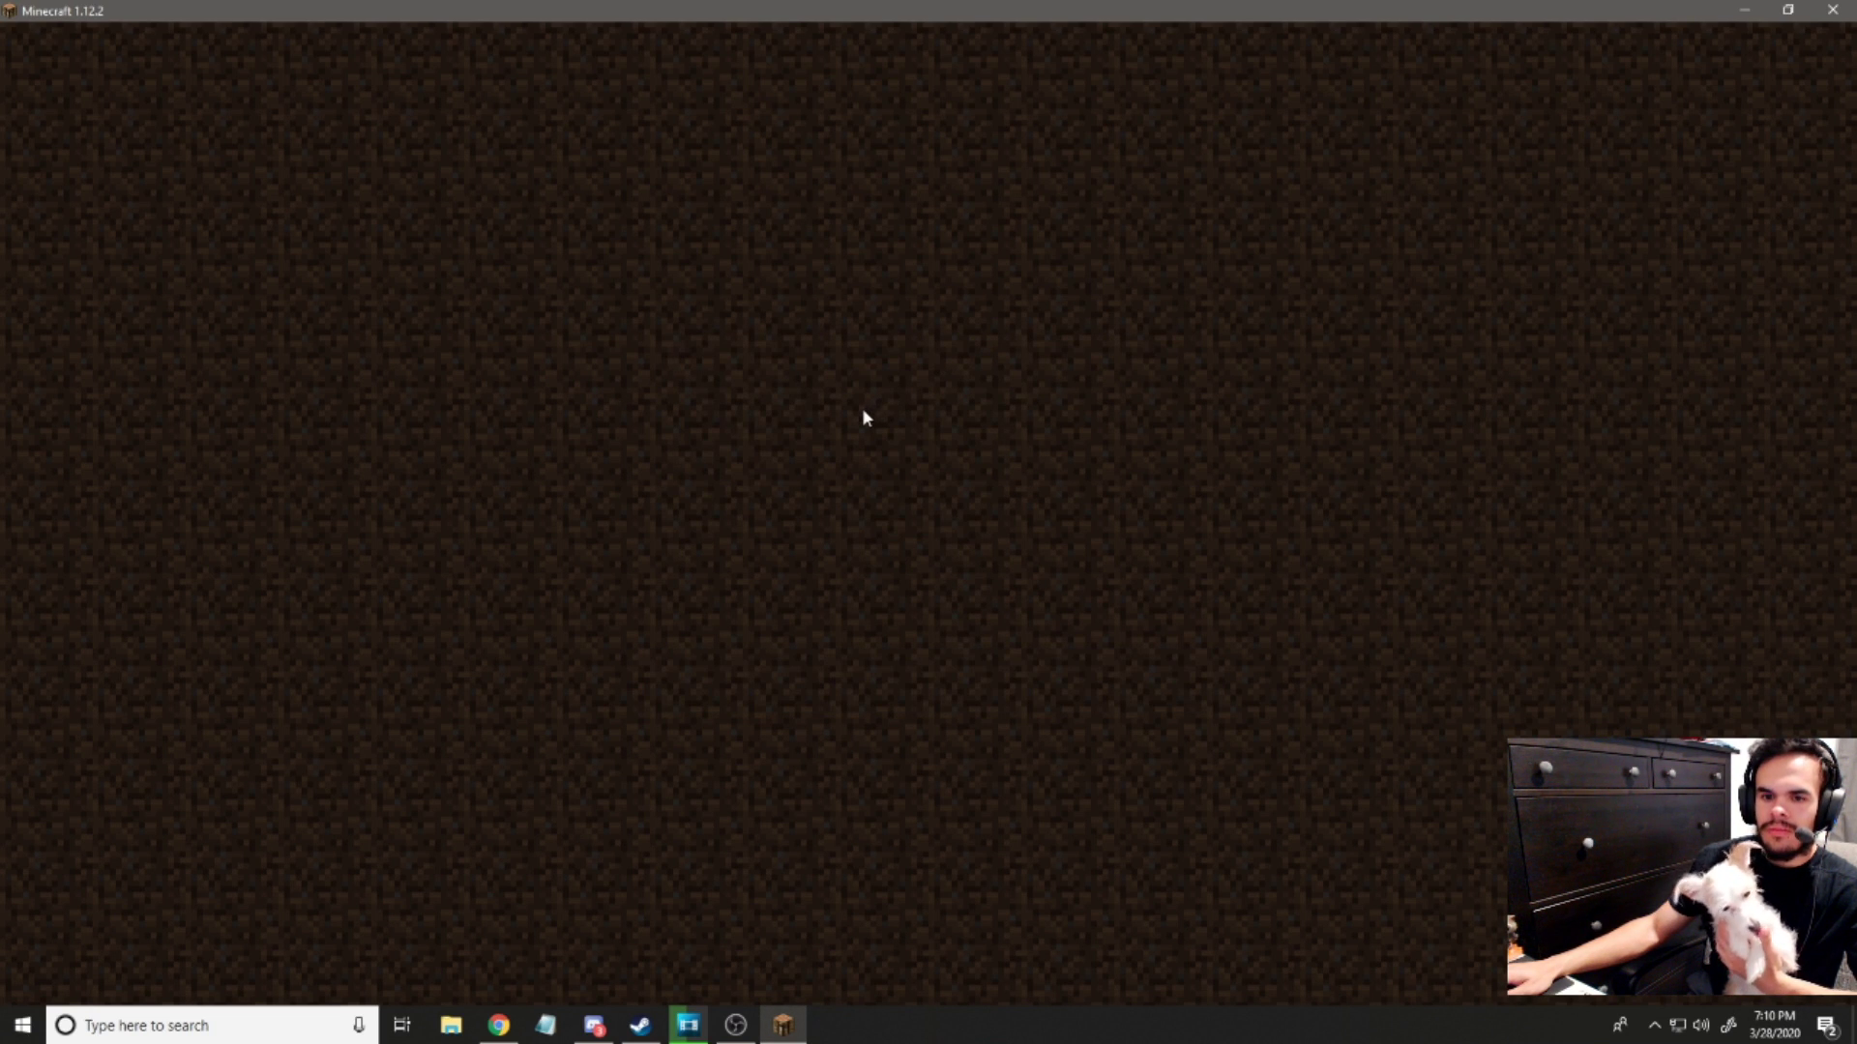